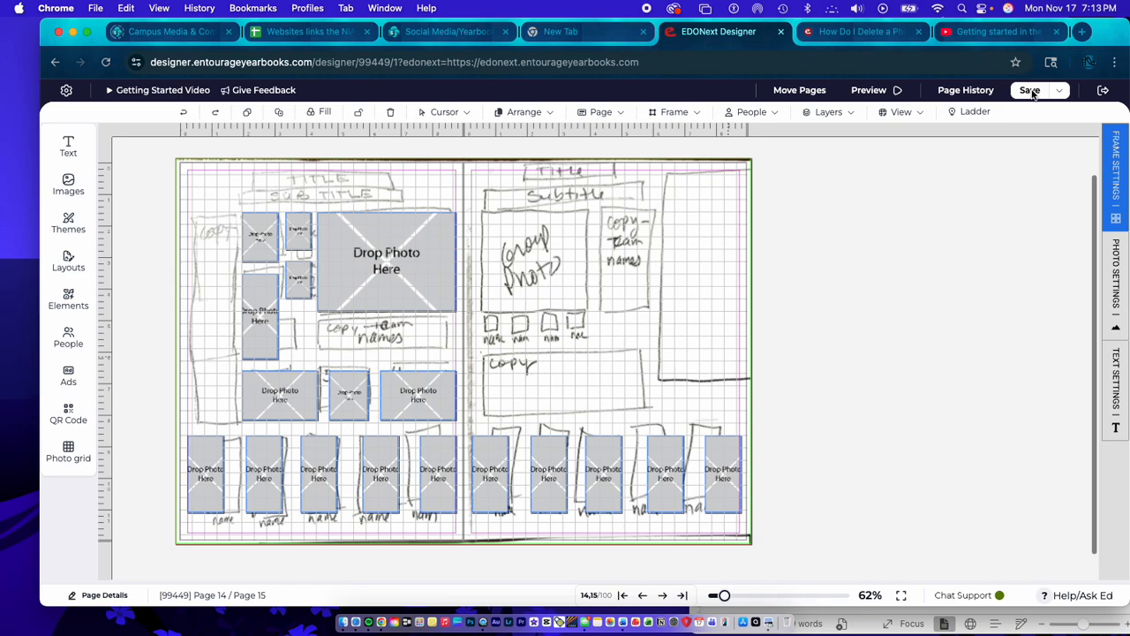
- Save the current page 14–15 spread
left_click(1030, 91)
left_click(1030, 92)
left_click(1029, 91)
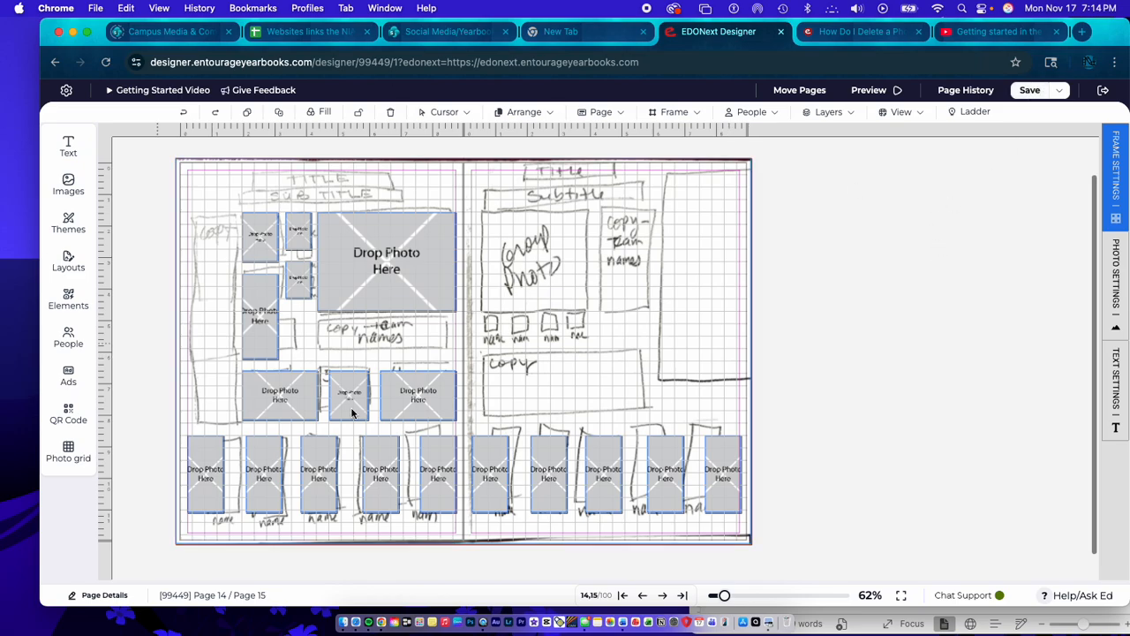
- Place an Onward Title text box at the top of page 14 and widen it across the page margins
left_click(68, 148)
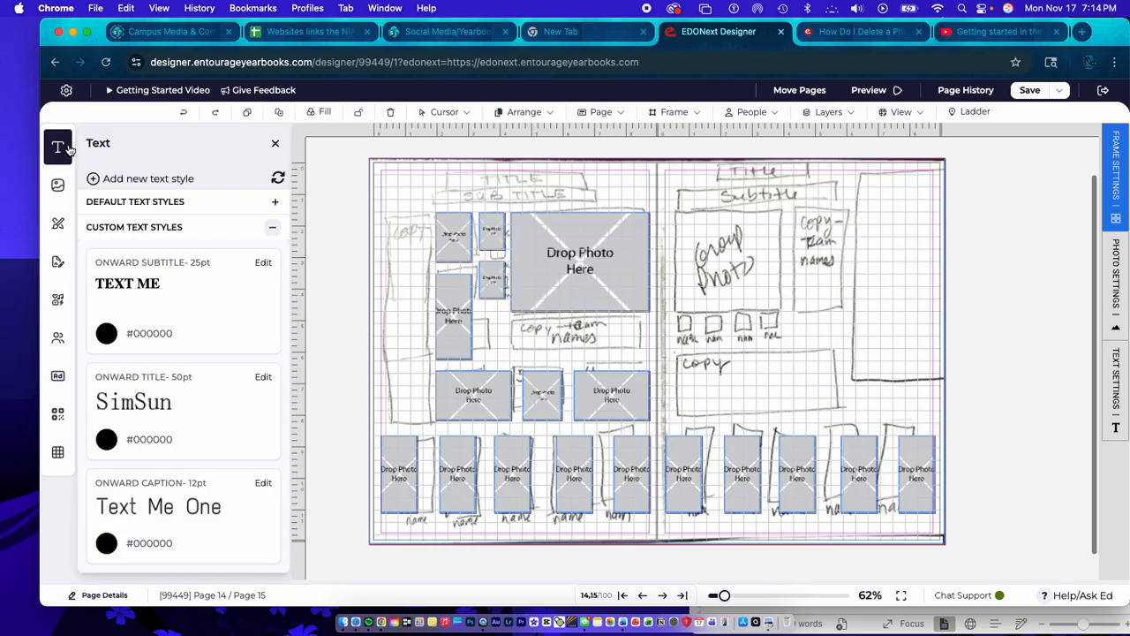
left_click(275, 206)
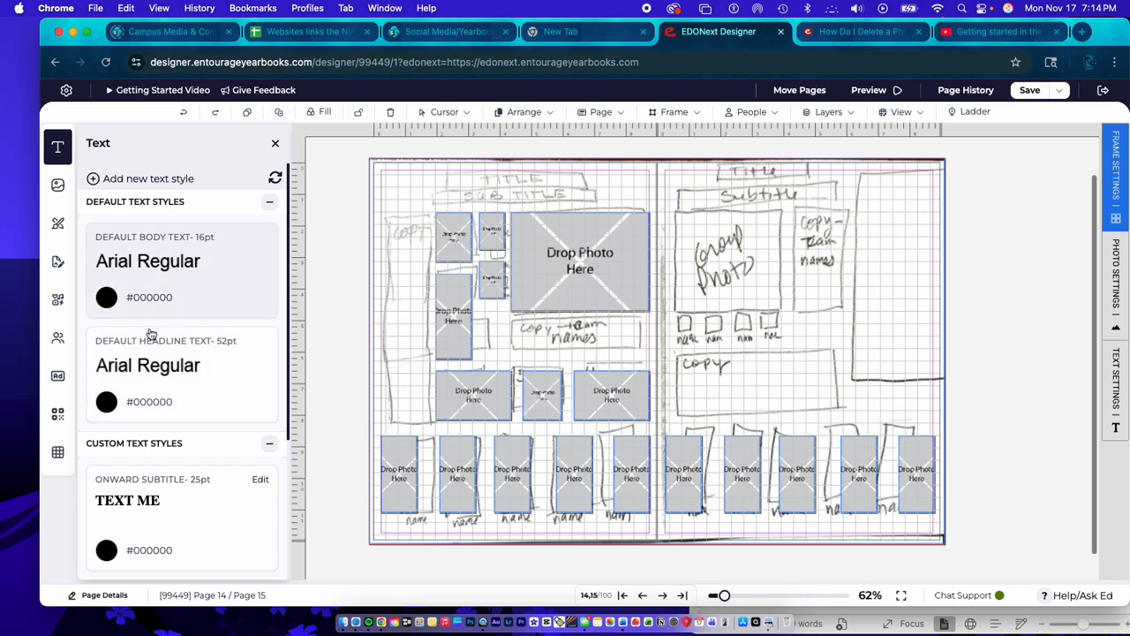
left_click(276, 209)
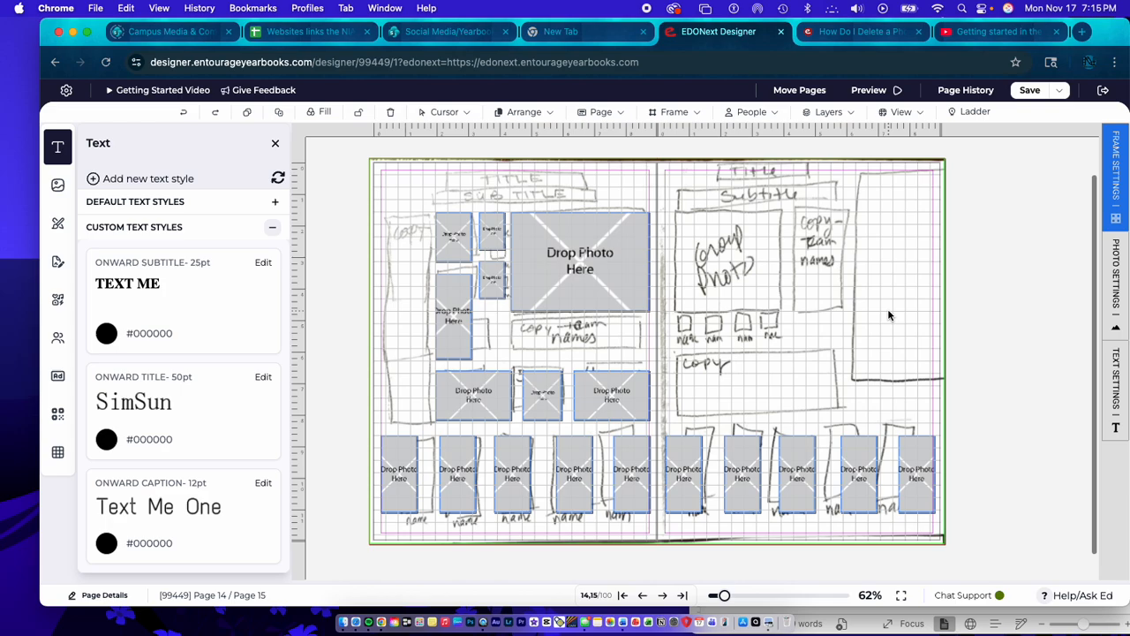
left_click(131, 415)
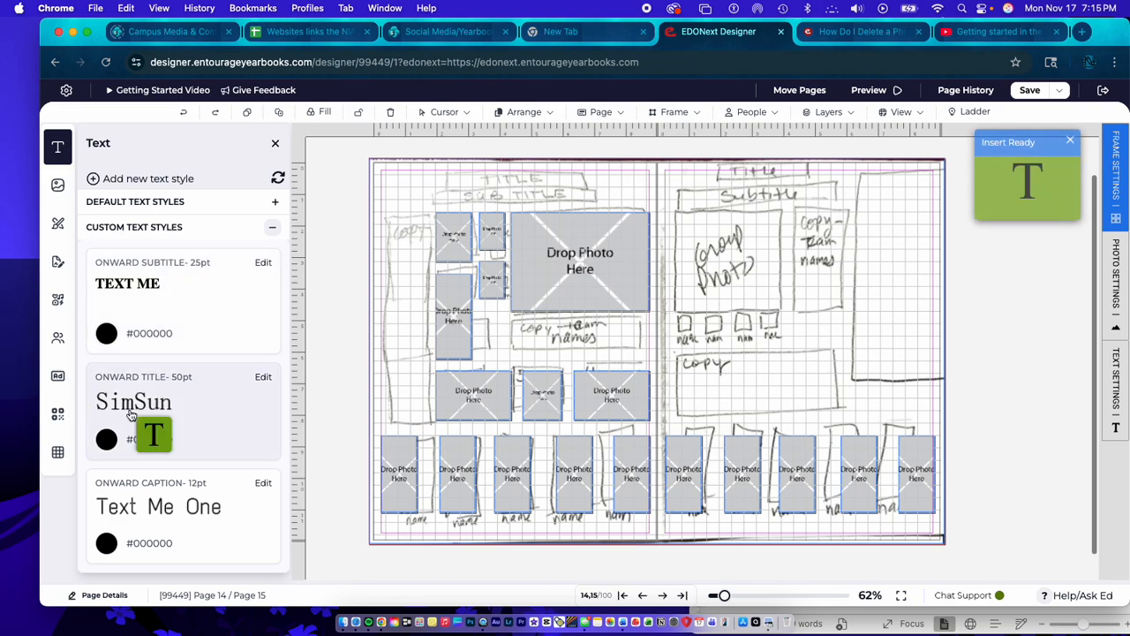
left_click(388, 181)
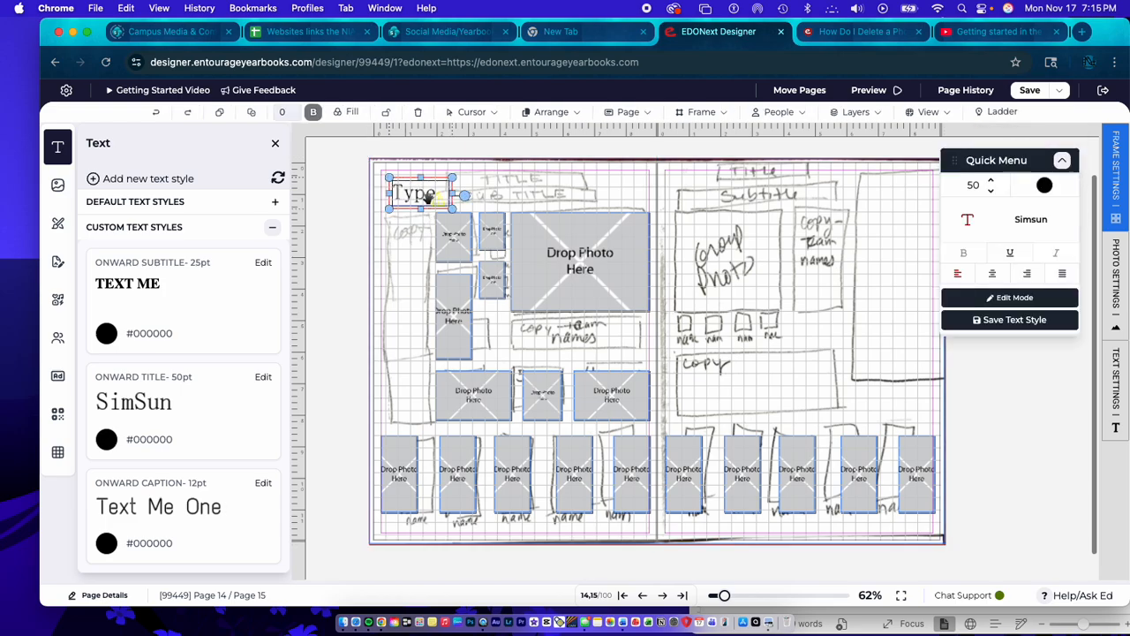
left_click_drag(424, 194, 647, 189)
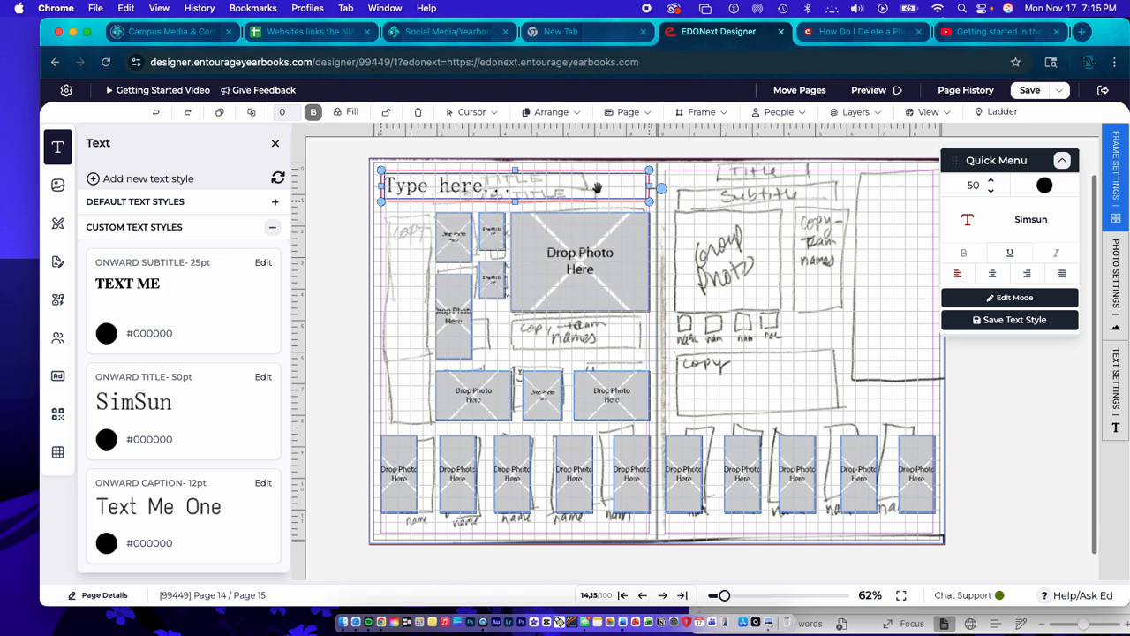
- Replace the placeholder in the page 14 title box with "Title Here"
left_click(452, 189)
triple_click(452, 189)
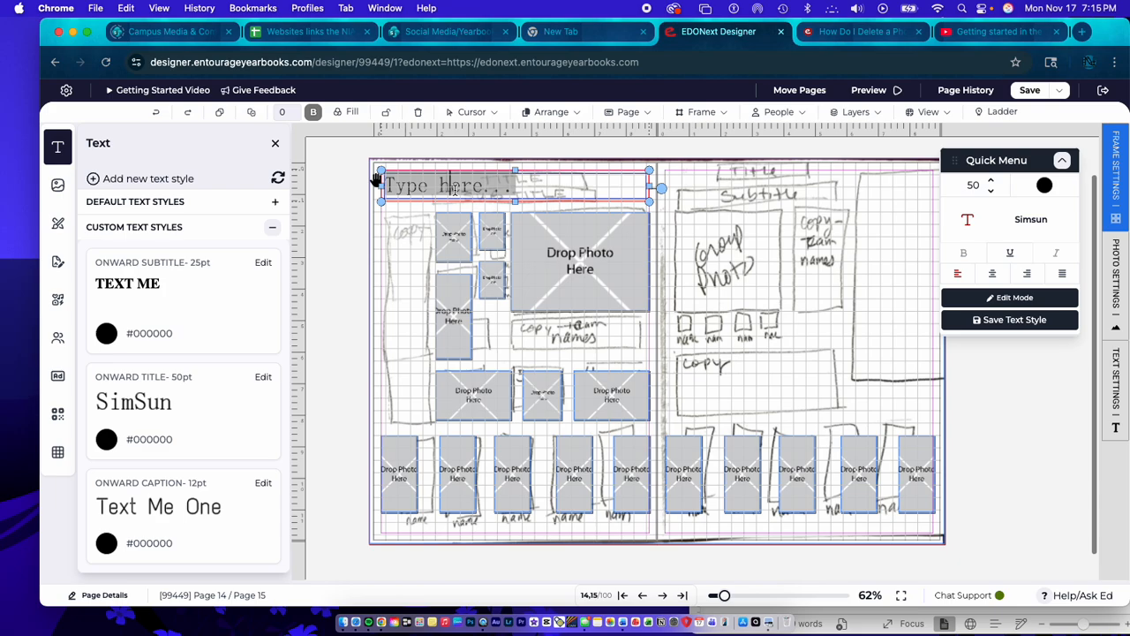
type("Title Here")
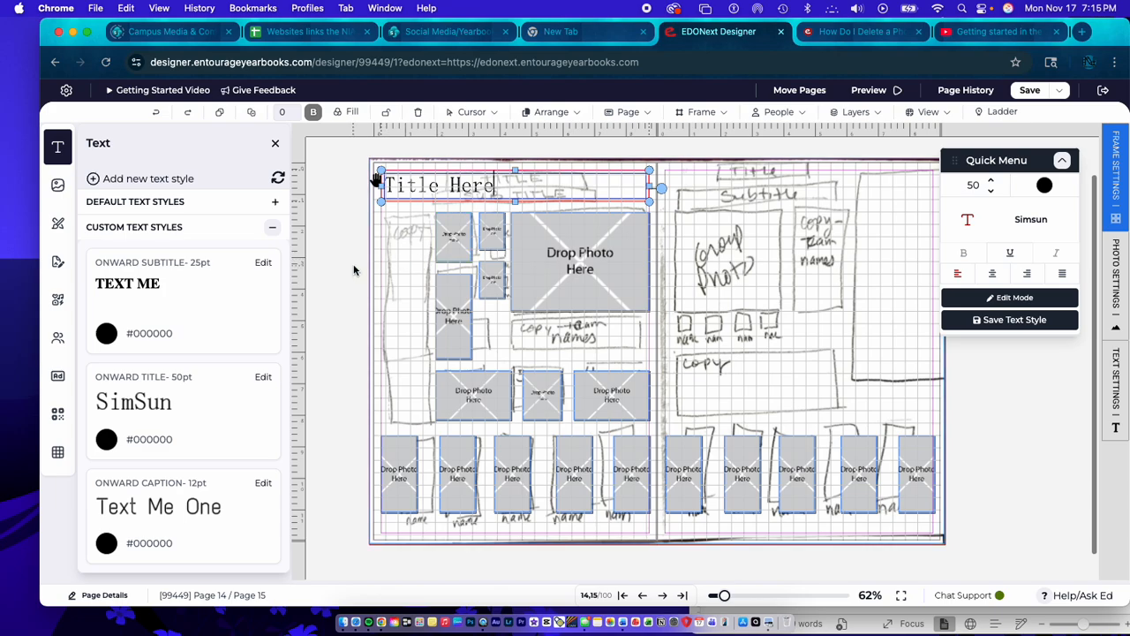
left_click(395, 232)
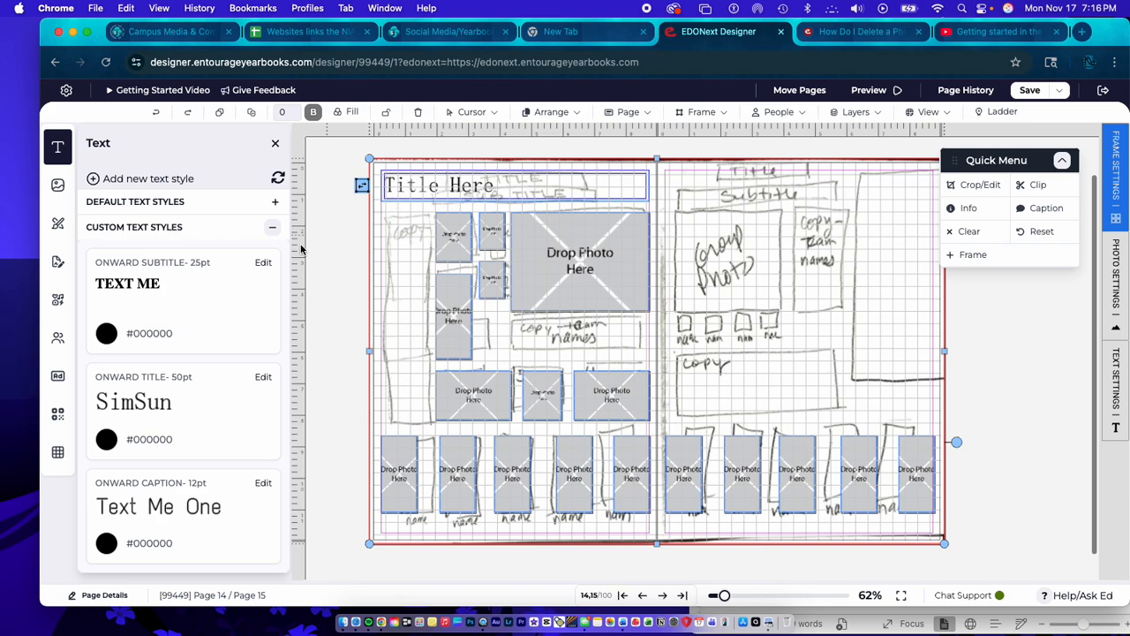
- Place a second Onward Title text box just below the page 14 title and widen it to the page margins
left_click(170, 408)
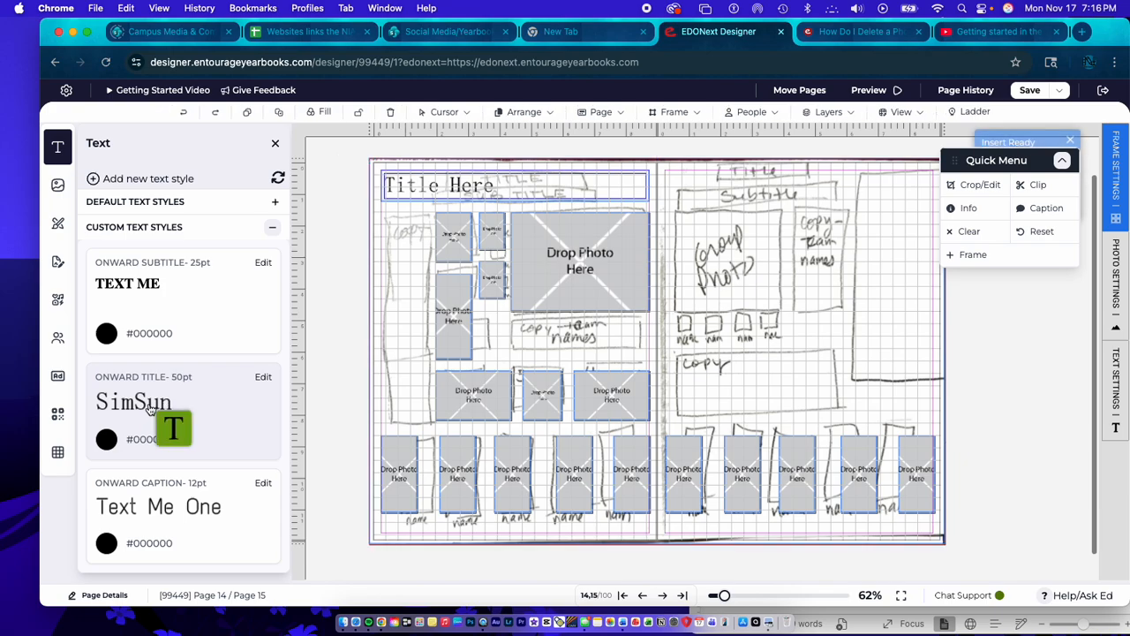
left_click(405, 211)
left_click_drag(421, 221, 405, 205)
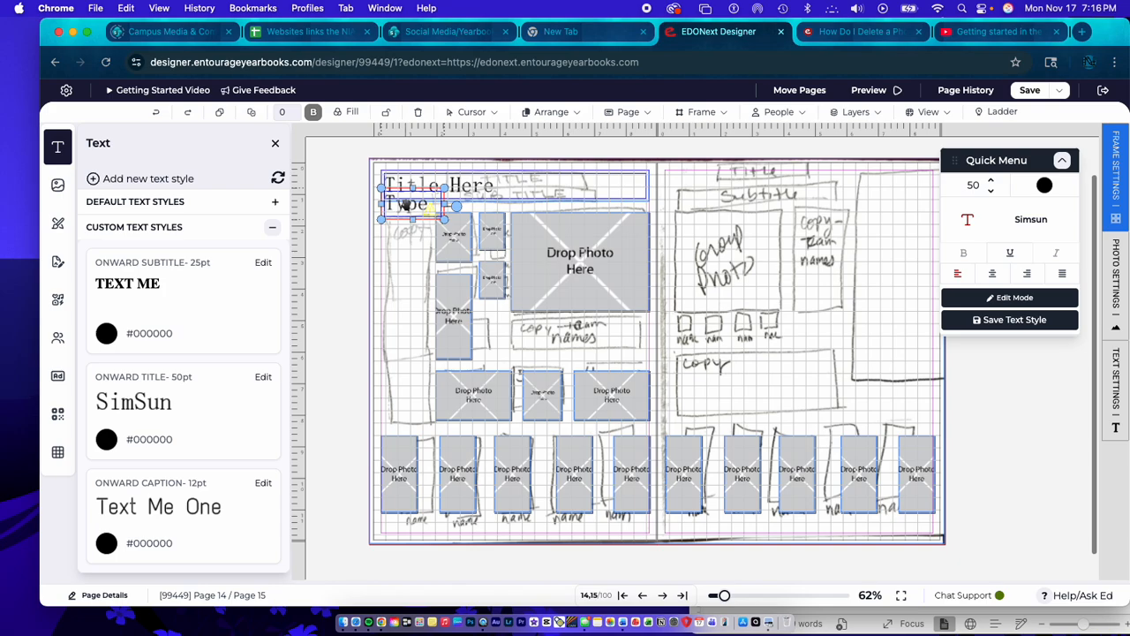
left_click_drag(456, 206, 649, 207)
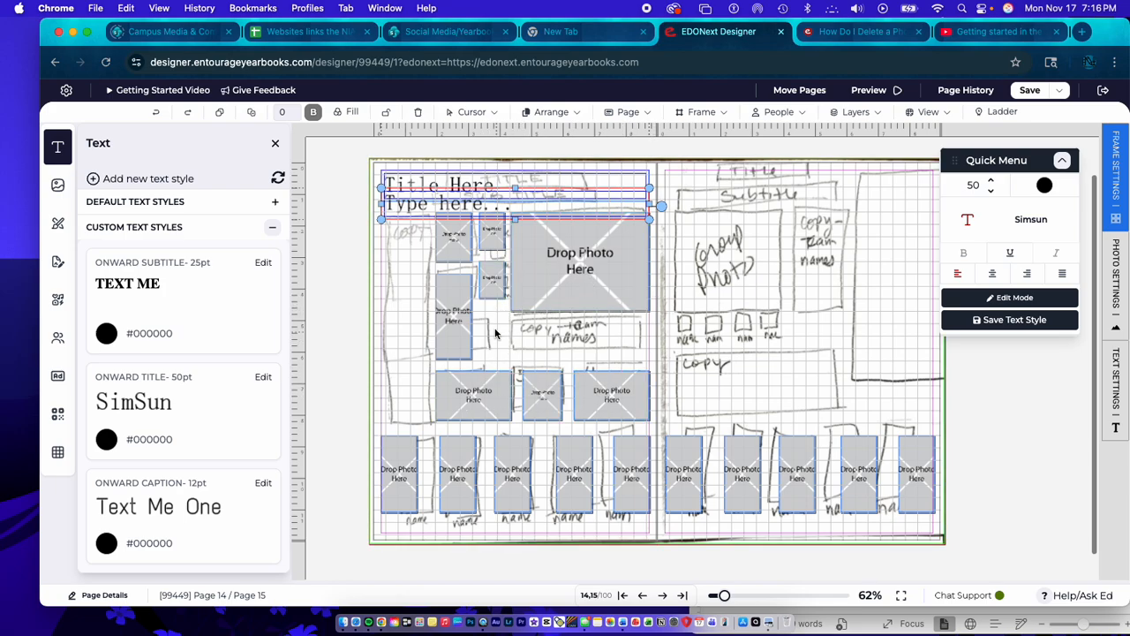
- Try to enter the subtitle wording in the second Onward Title box, leaving it as "Subti"
left_click(443, 203)
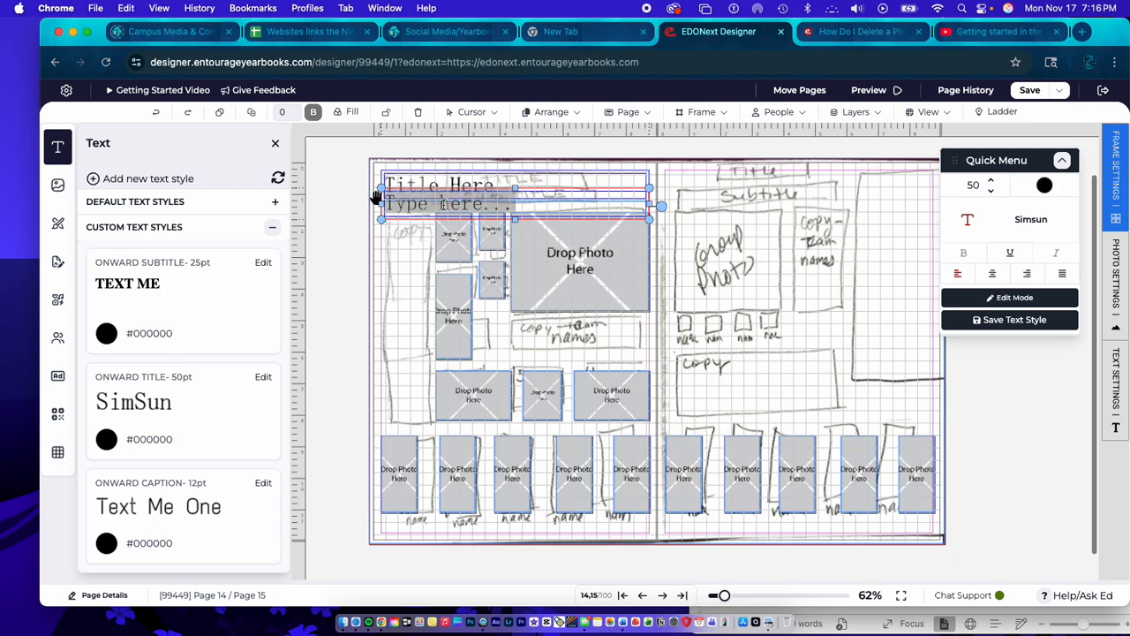
type("Subtile")
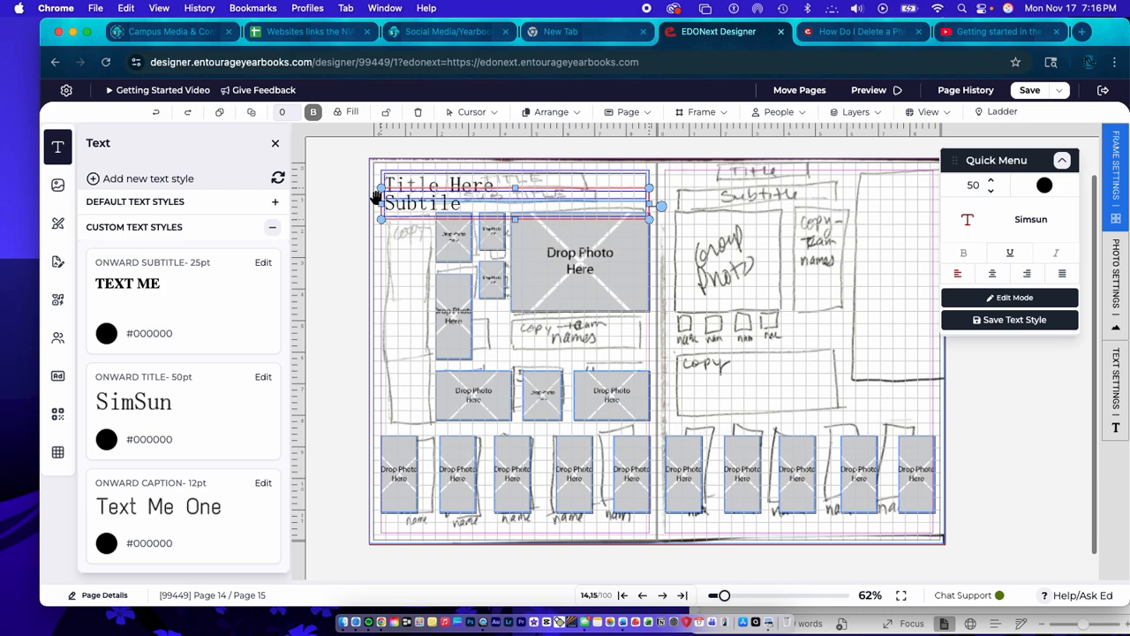
key("BackSpace")
key("BackSpace")
double_click(417, 208)
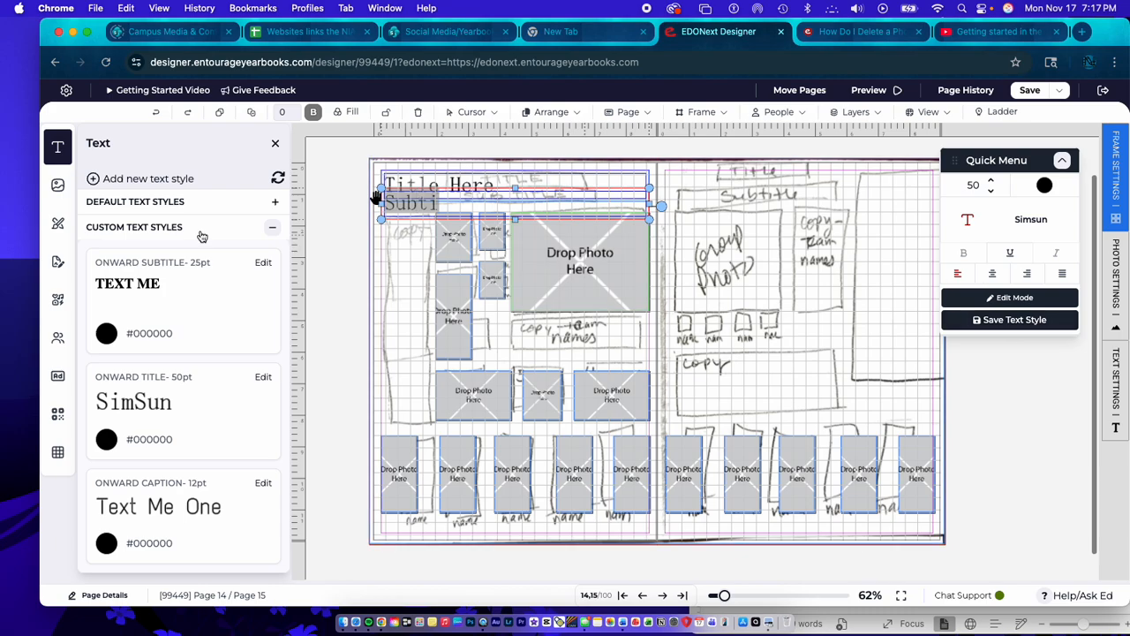
left_click(372, 254)
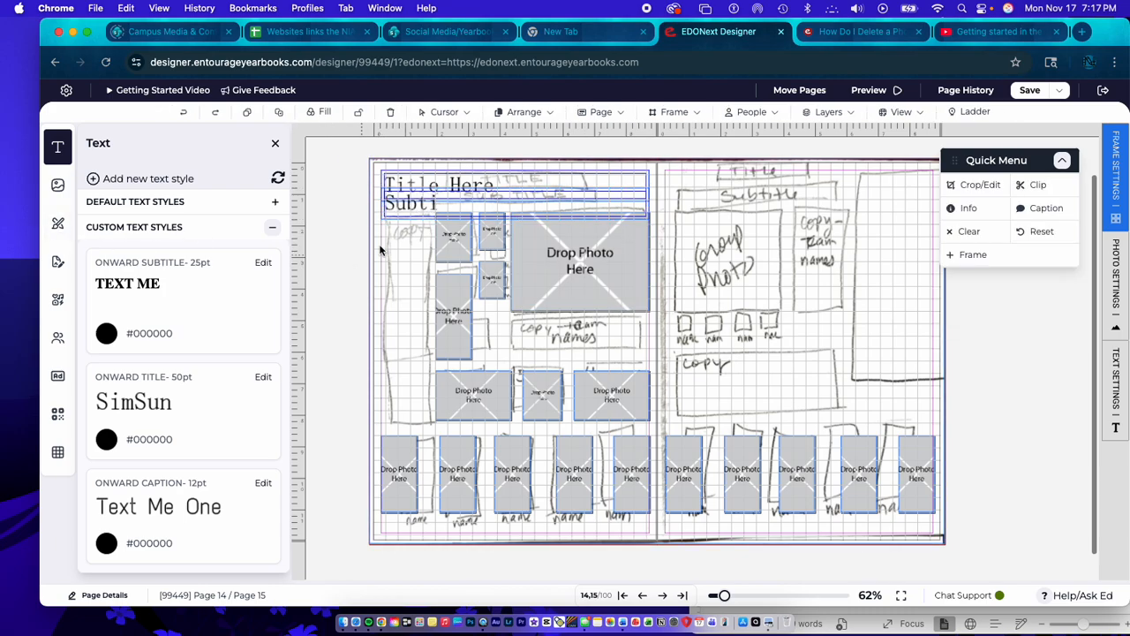
left_click(378, 191)
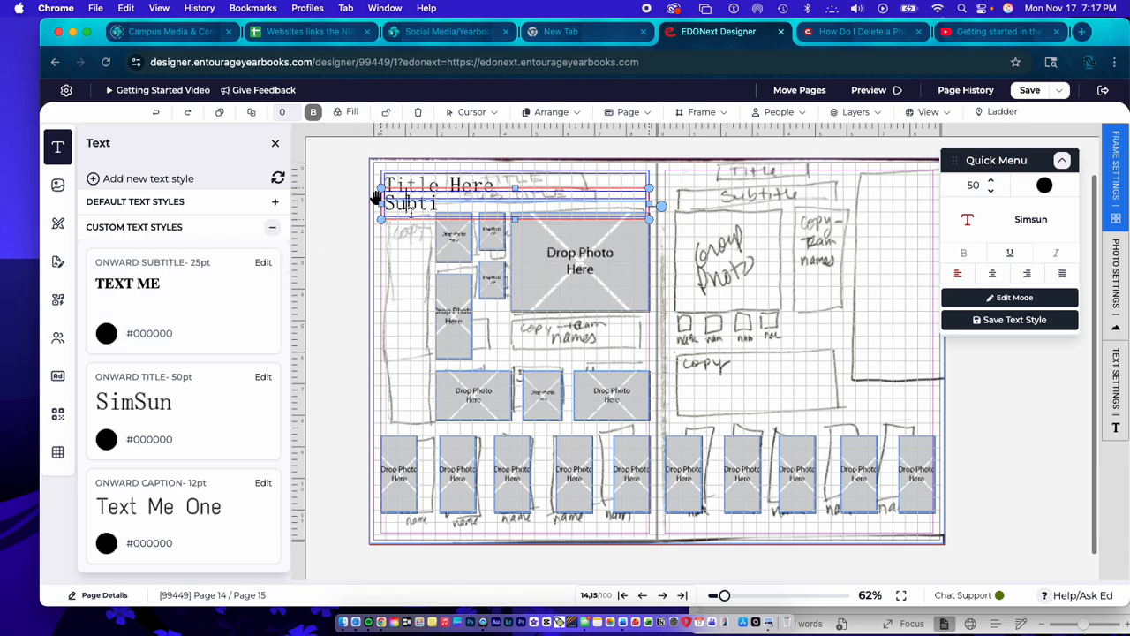
double_click(410, 212)
left_click(411, 222)
- Place an Onward Subtitle text box on page 14 and stretch it to both page margins
left_click(157, 298)
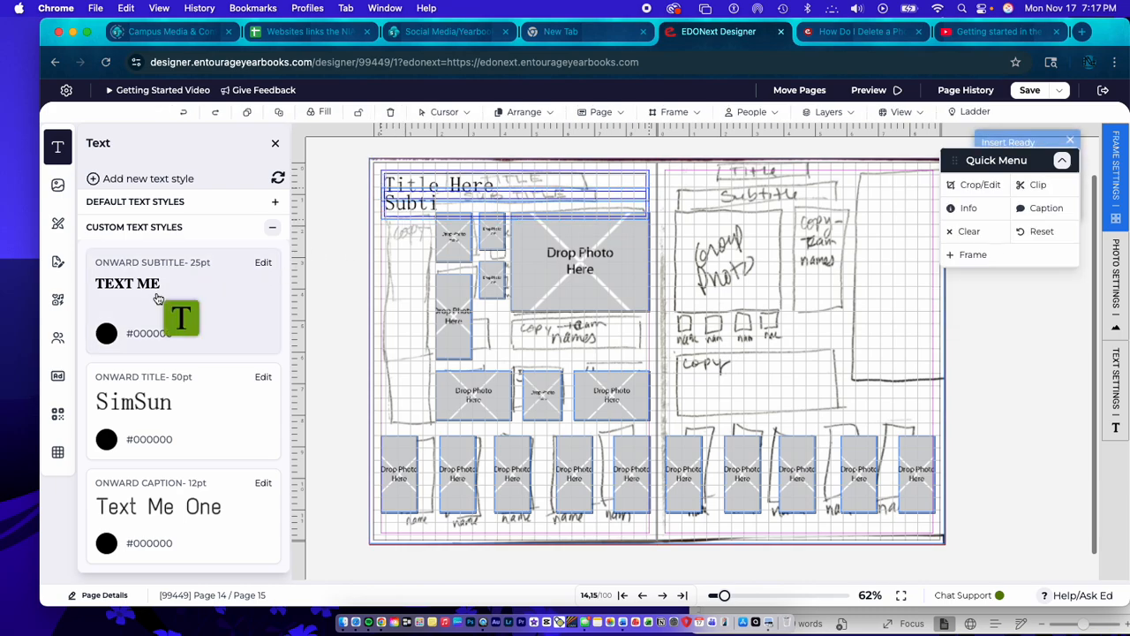
left_click(391, 244)
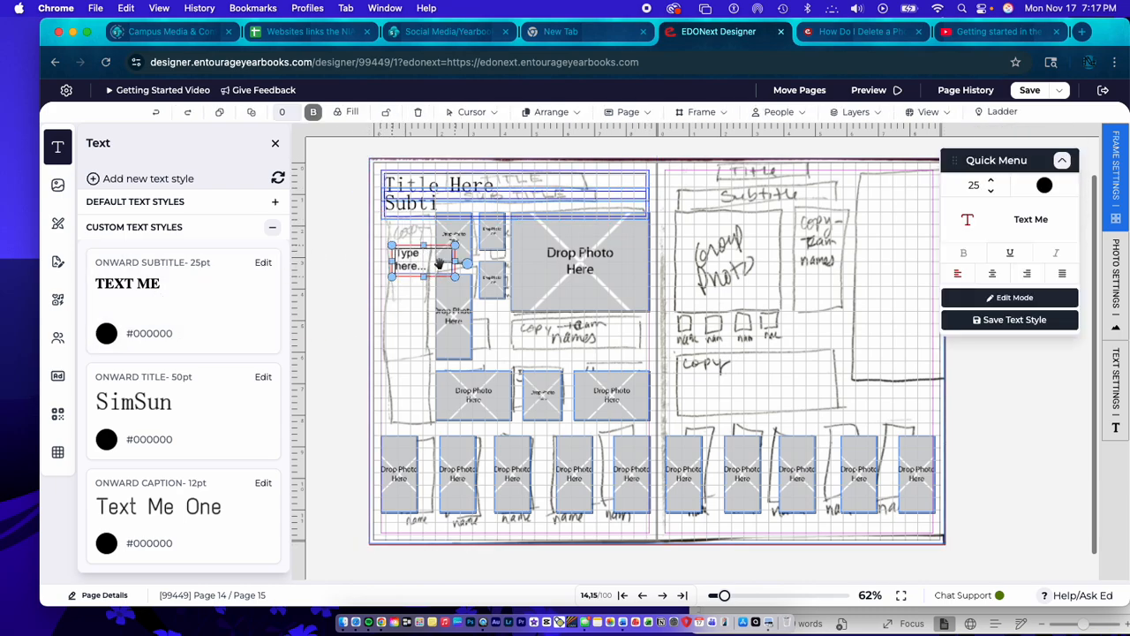
left_click_drag(456, 261, 647, 262)
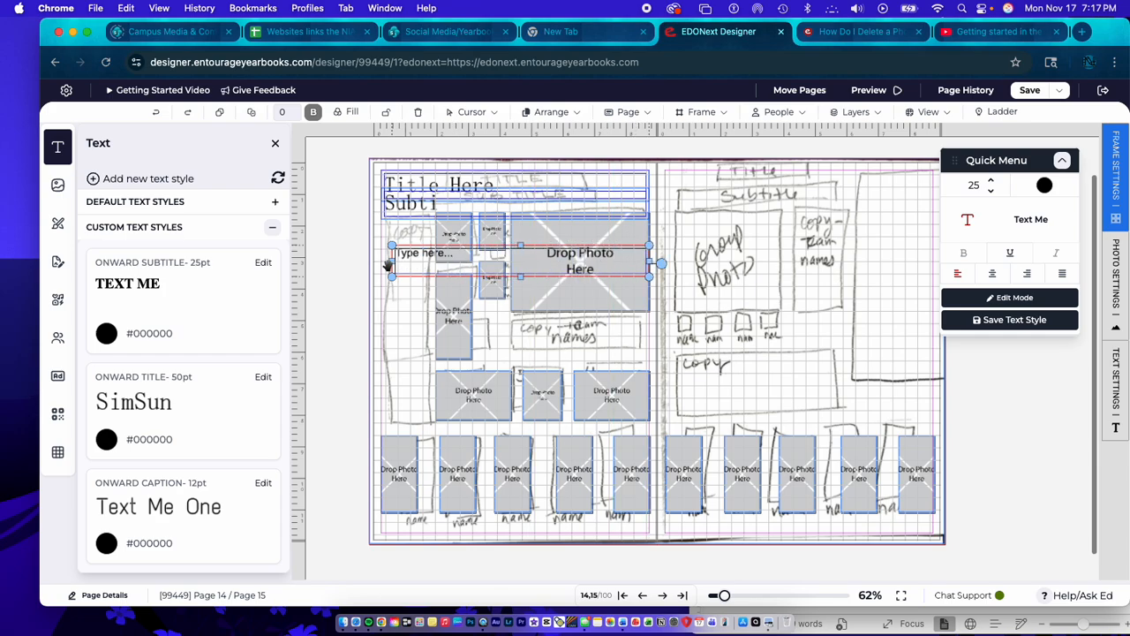
left_click_drag(391, 262, 376, 262)
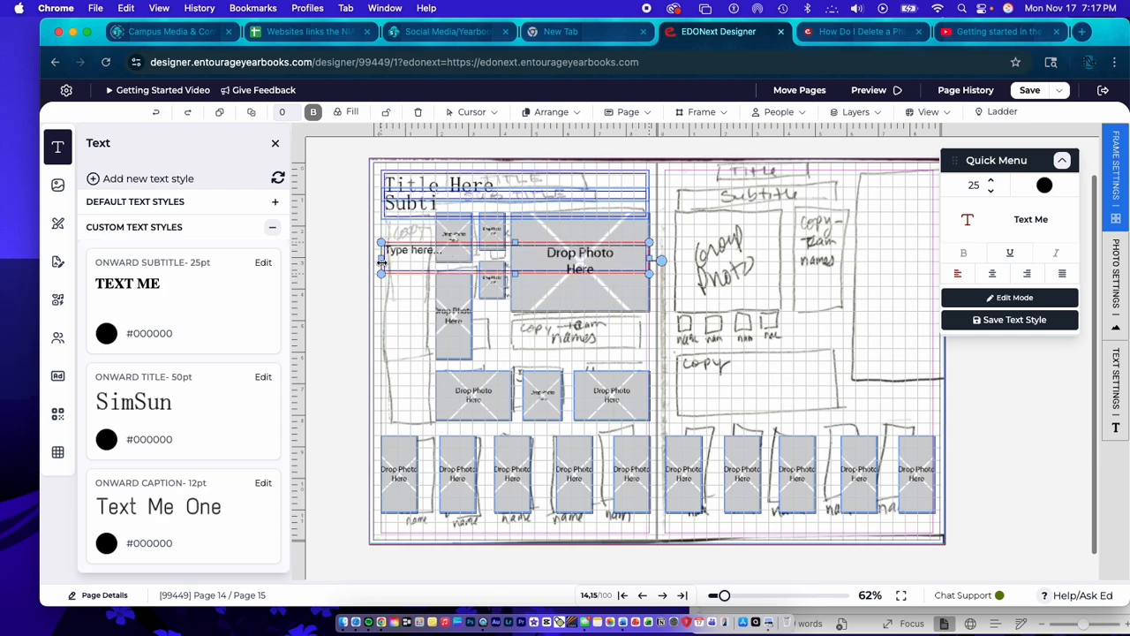
- Delete the "Subti" text box, then fit the Onward Subtitle box directly beneath the title, reducing its height
left_click(411, 205)
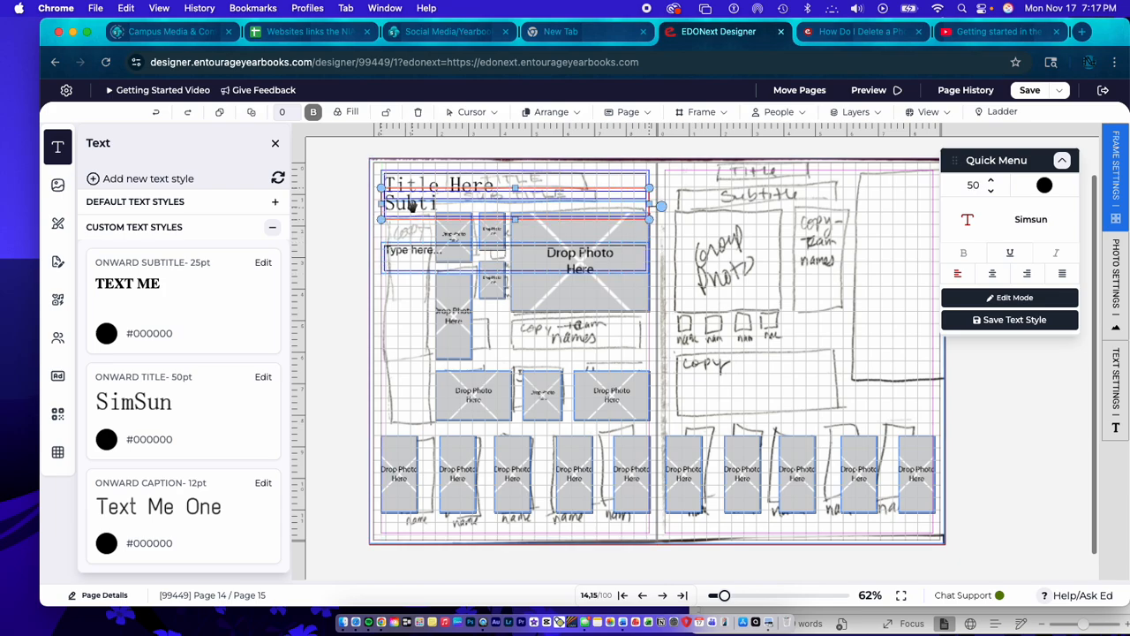
key("Delete")
left_click_drag(421, 251, 421, 208)
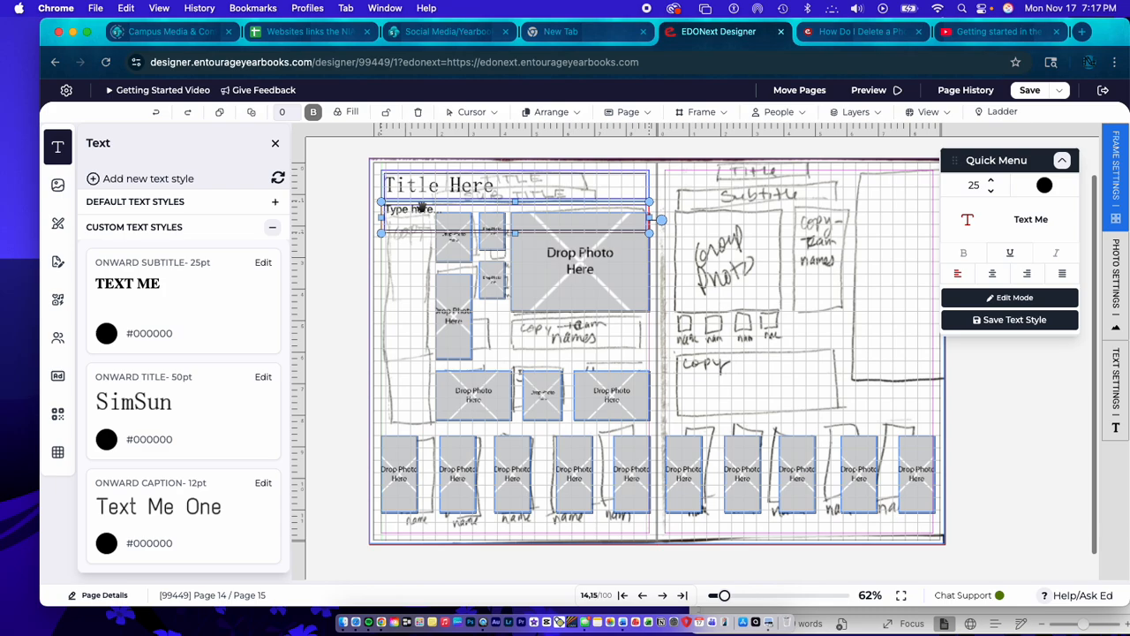
left_click_drag(421, 208, 421, 201)
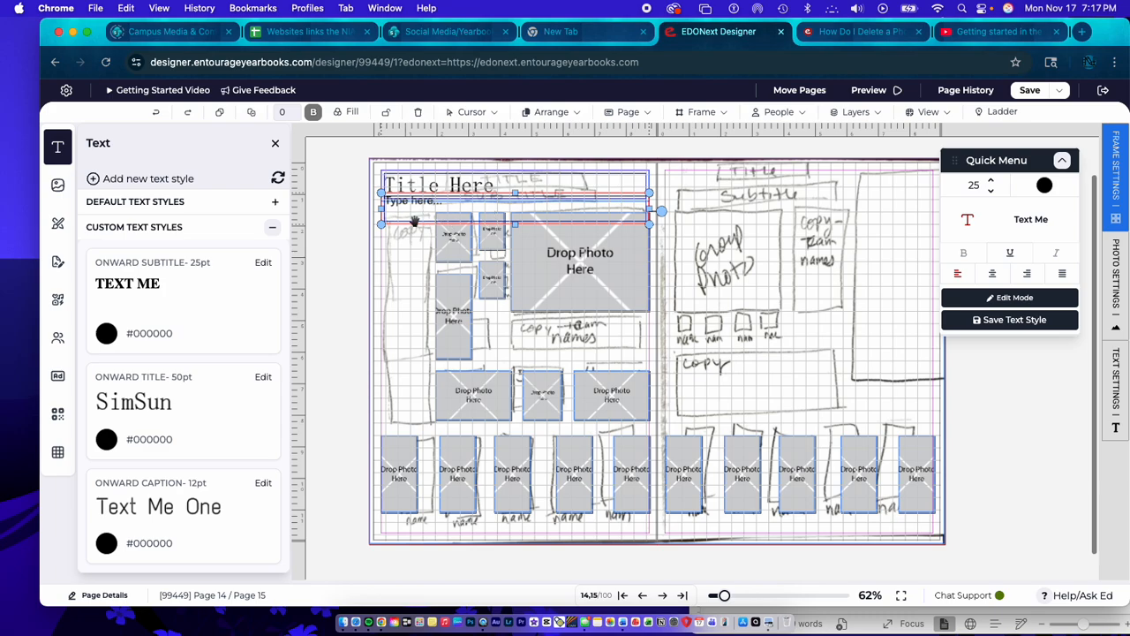
left_click_drag(515, 224, 516, 219)
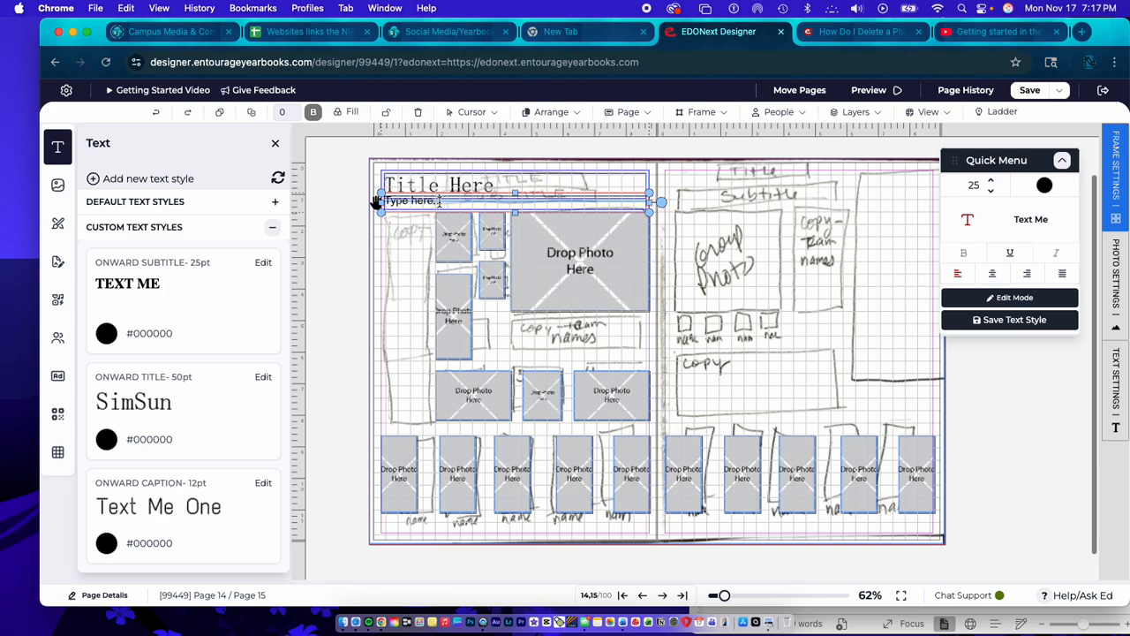
- Replace the placeholder in the subtitle box beneath the title with "Subtitle Here"
left_click_drag(443, 201, 369, 203)
left_click(377, 203)
key("BackSpace")
key("BackSpace")
key("BackSpace")
left_click(377, 214)
left_click(381, 205)
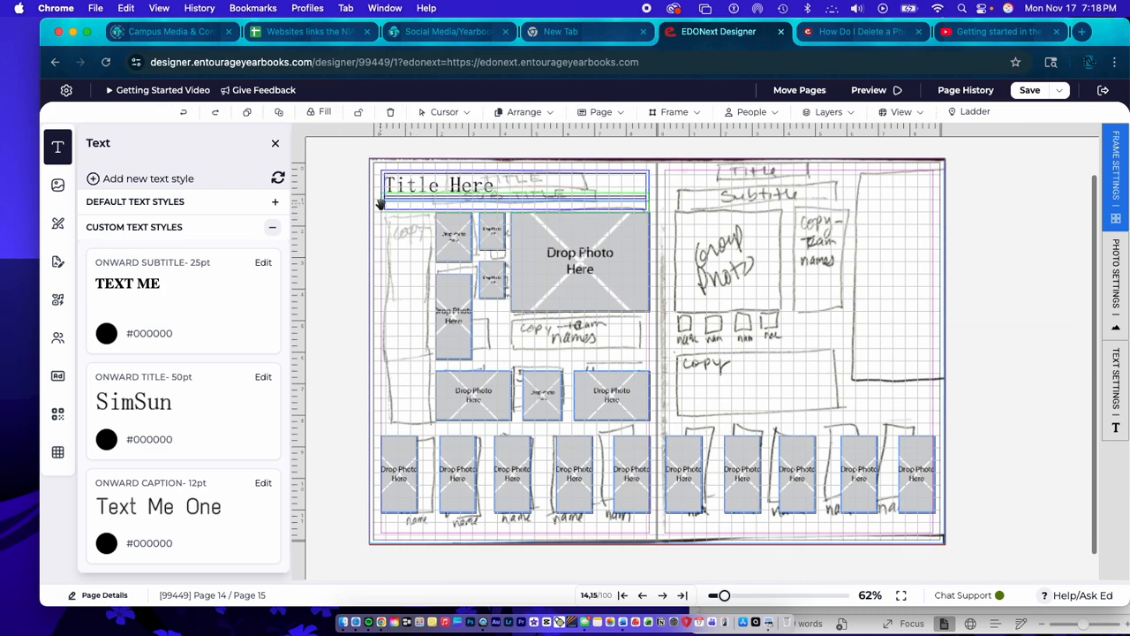
mouse_move(380, 204)
left_mouse_down()
mouse_move(380, 267)
mouse_move(382, 204)
left_mouse_up()
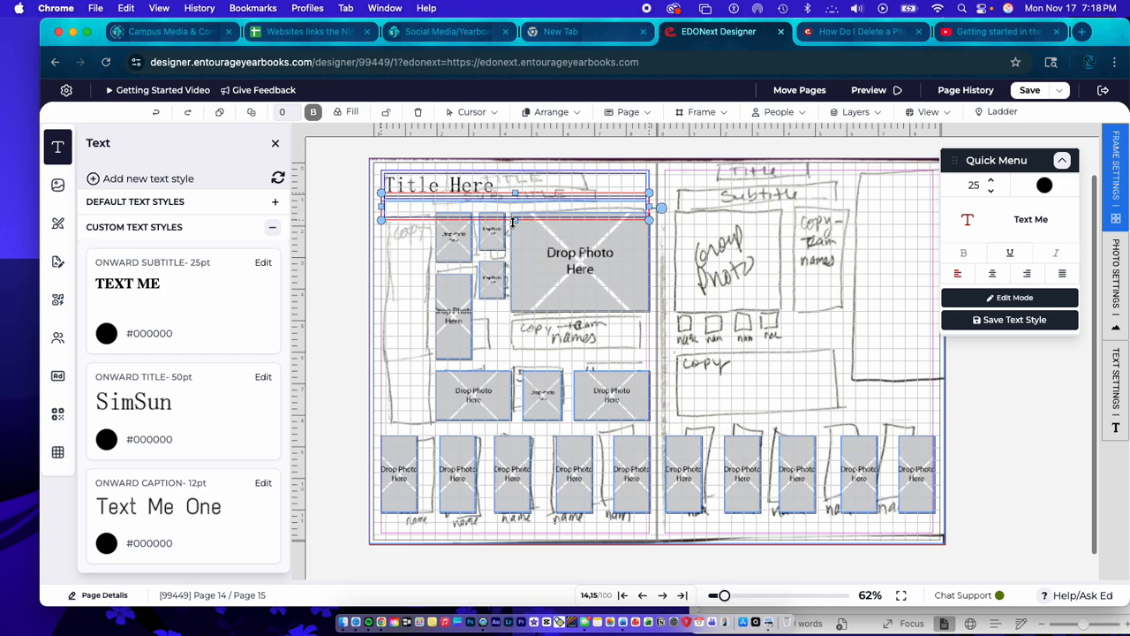
left_click_drag(512, 219, 512, 227)
type("Subtitle Herer")
left_click(346, 182)
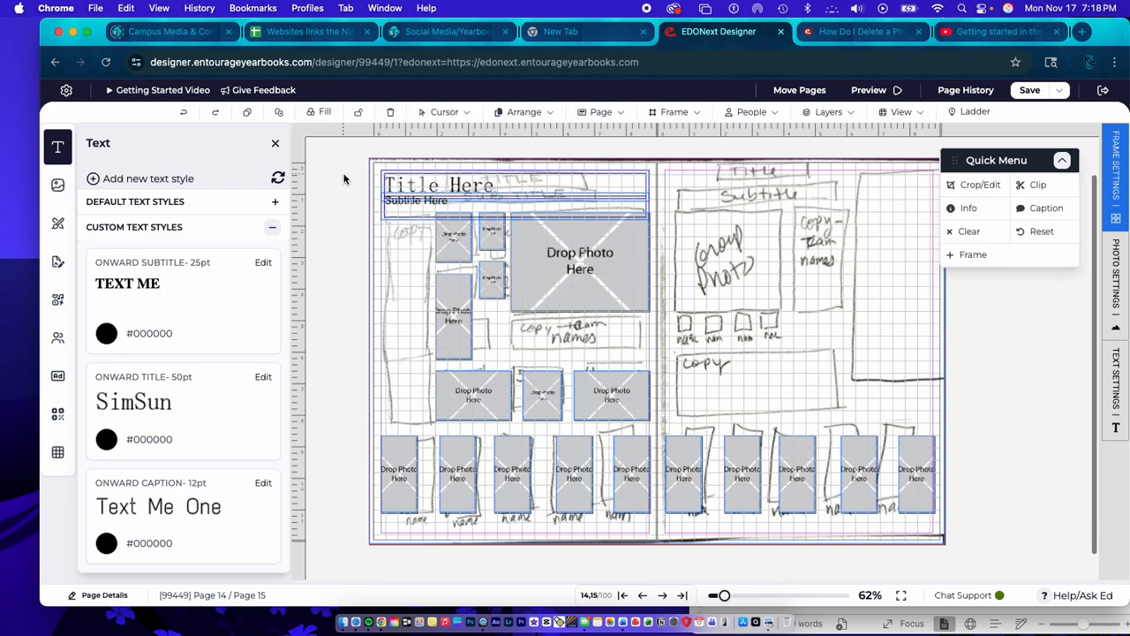
- Turn the layout grid off and back on
left_click(910, 113)
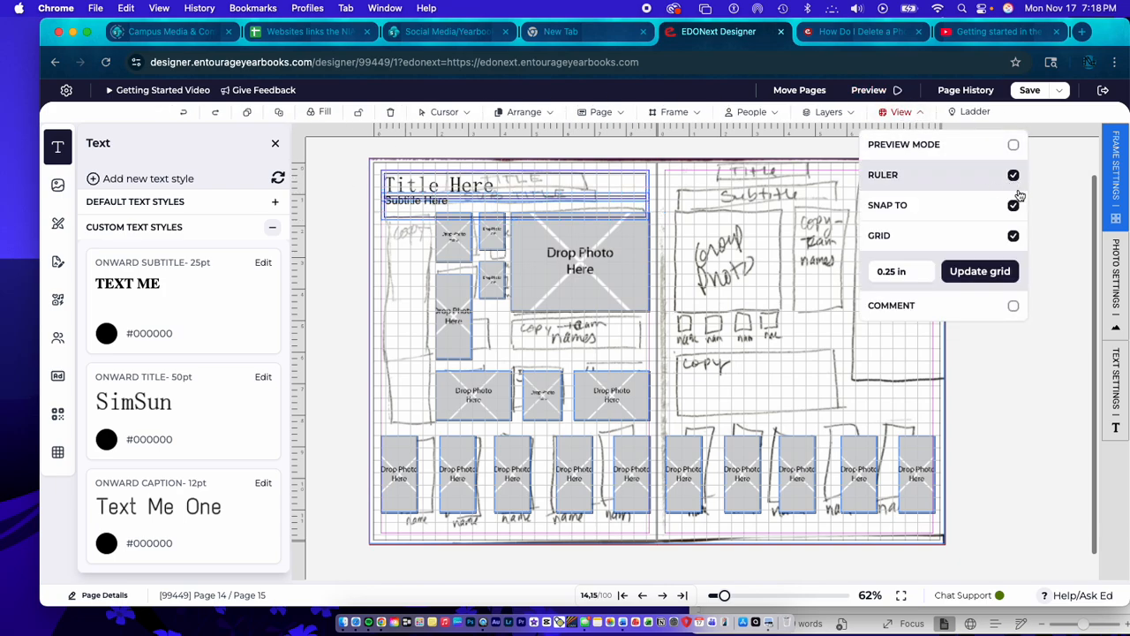
left_click(1014, 236)
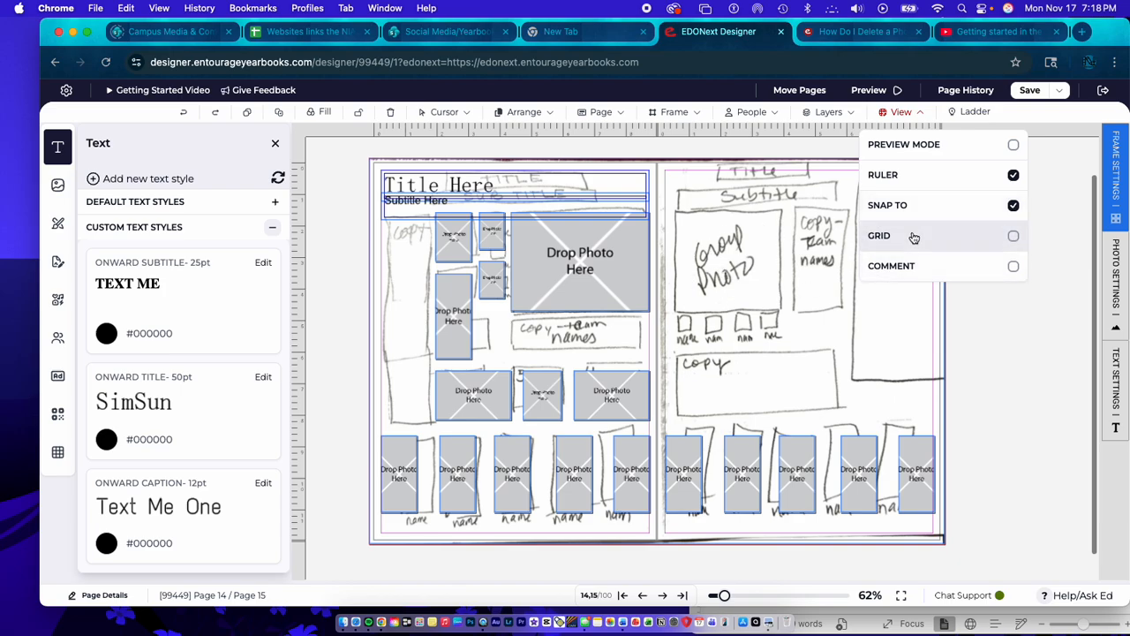
left_click(1014, 237)
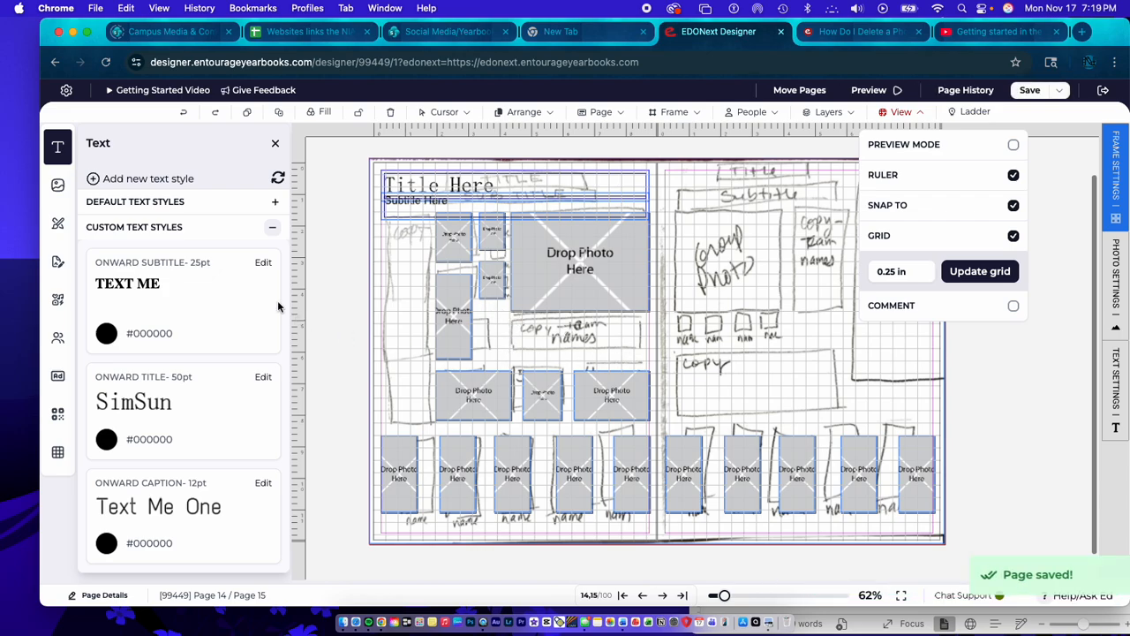
- Place an Onward Caption text box beneath page 14's large photo and size it to cover the sketched team-names area
left_click(150, 516)
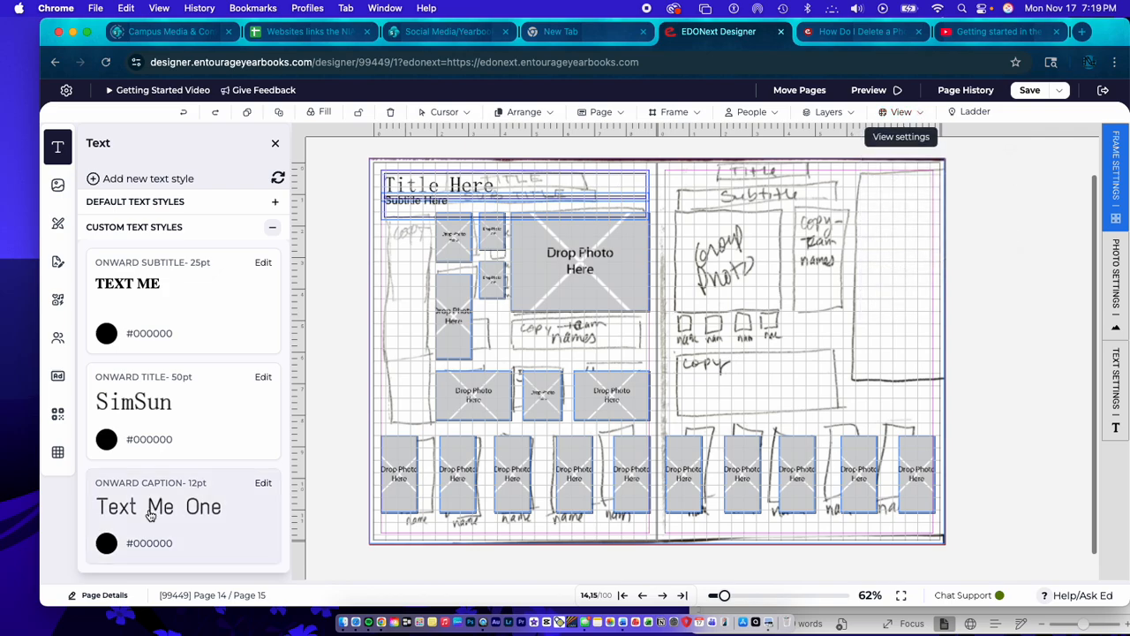
left_click(523, 318)
left_click_drag(523, 332, 483, 336)
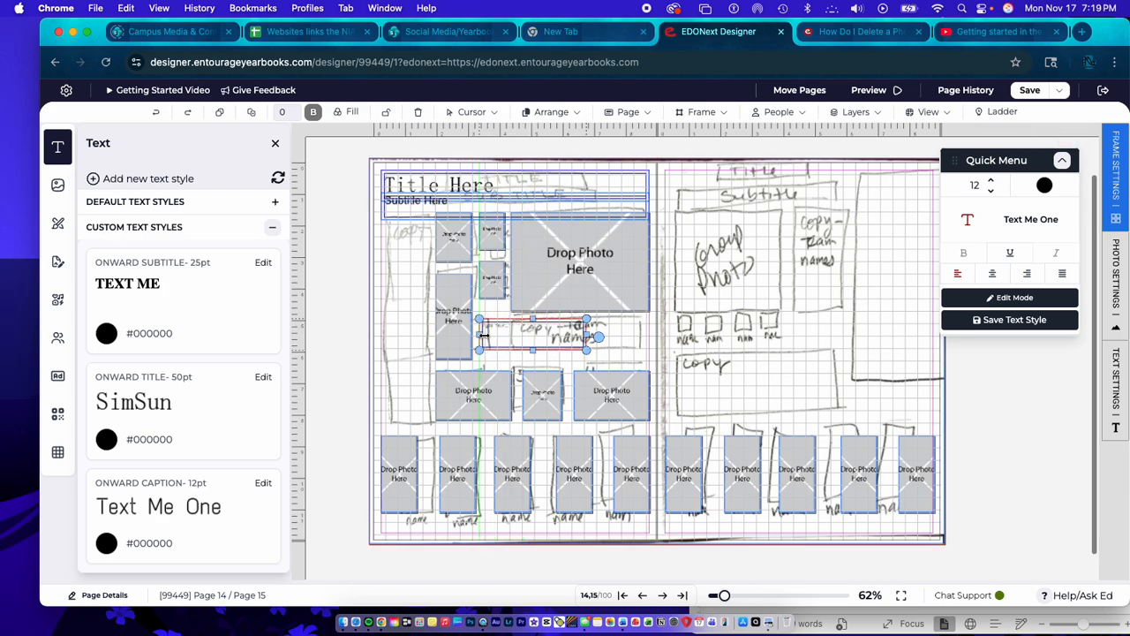
left_click_drag(595, 336, 653, 336)
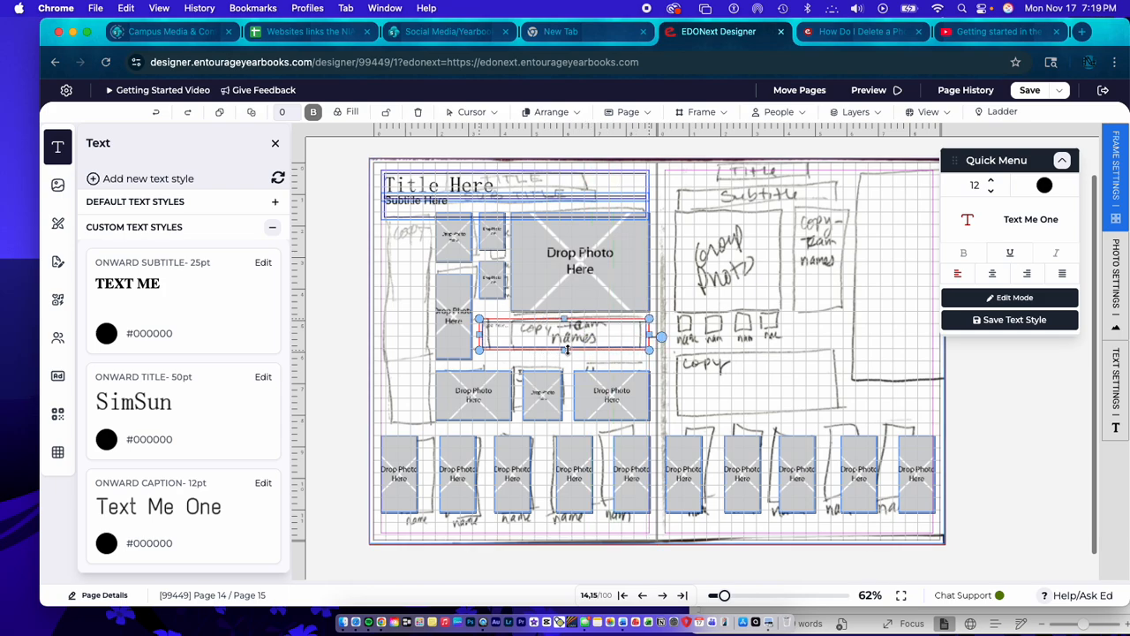
left_click_drag(565, 350, 564, 356)
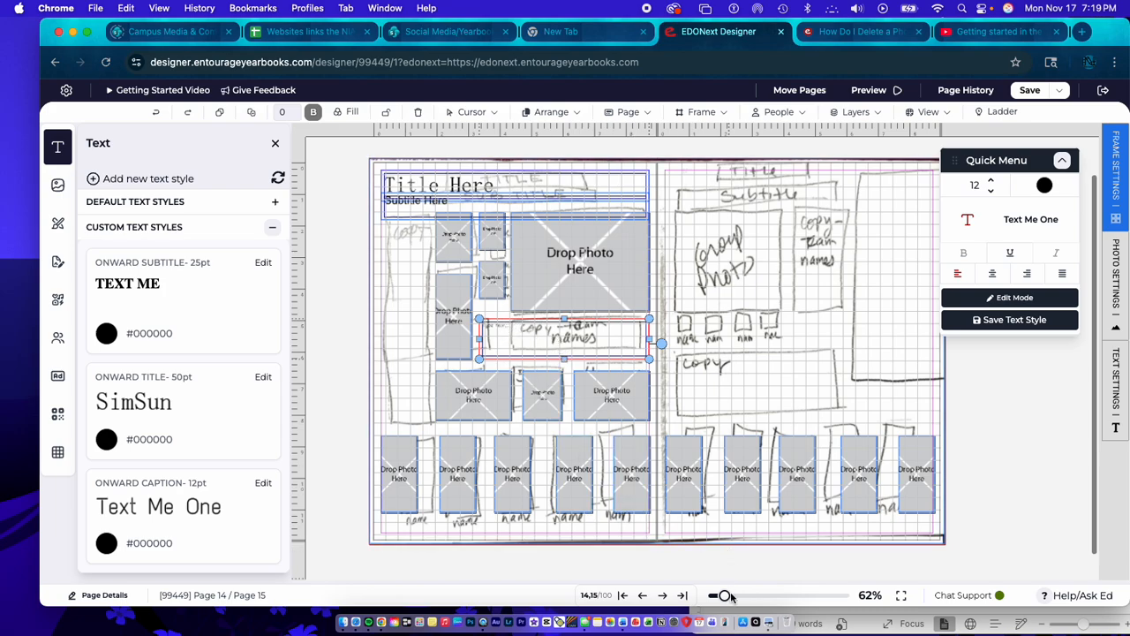
- Replace the caption box's placeholder beneath the large photo with "Team Names here", undoing any accidental shift of the background sketch
left_click_drag(725, 596, 768, 596)
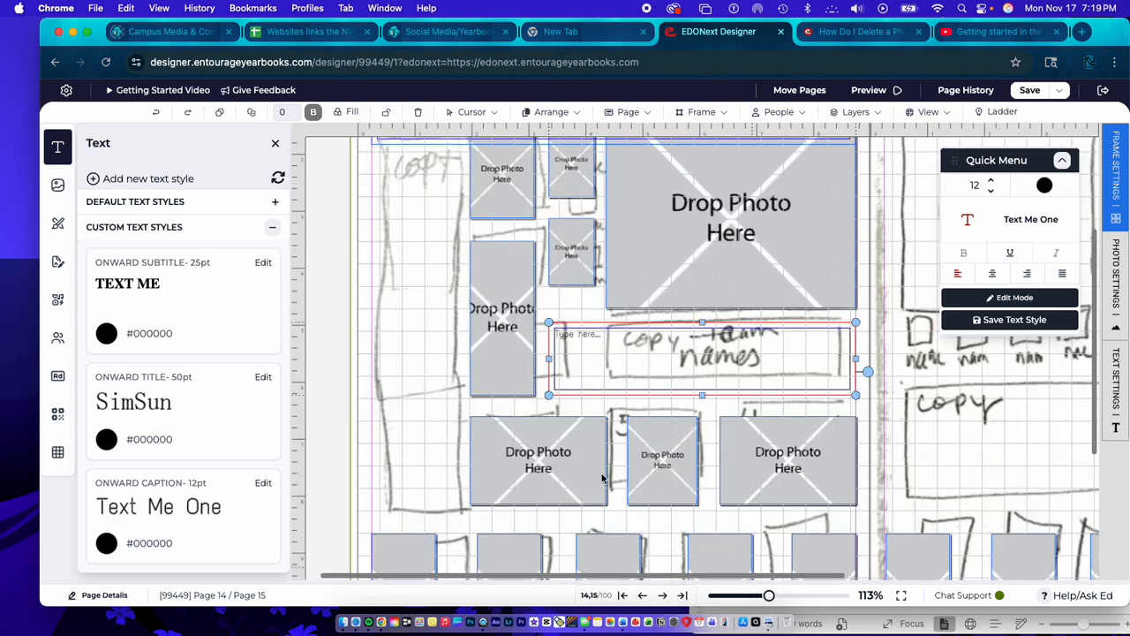
double_click(575, 333)
key("BackSpace")
type("Team Names here")
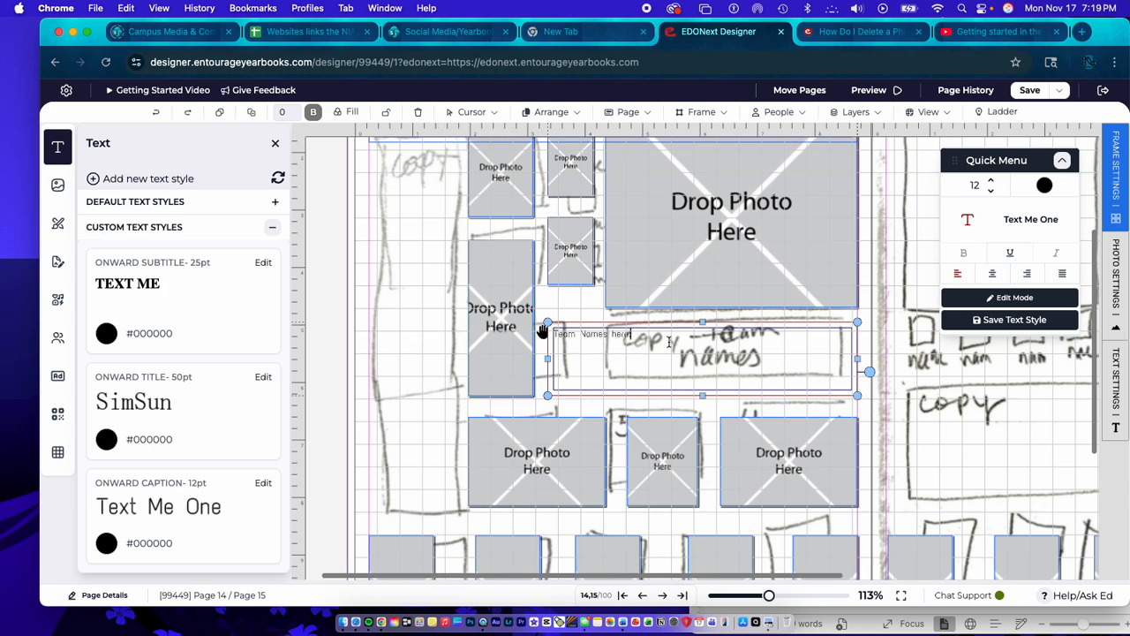
left_click(634, 362)
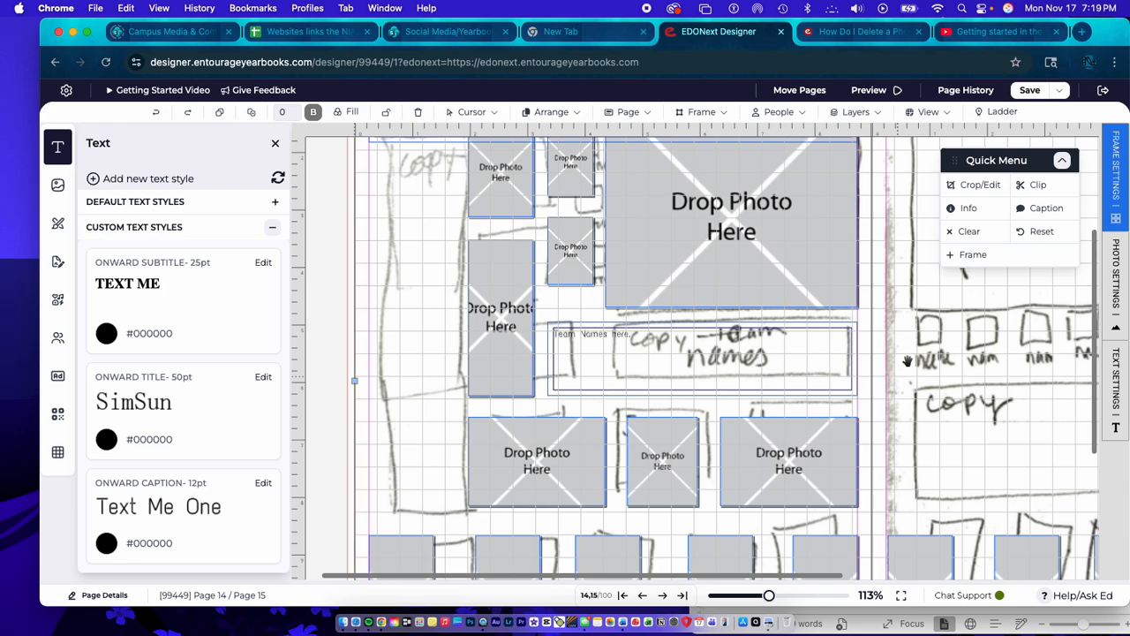
key("super+z")
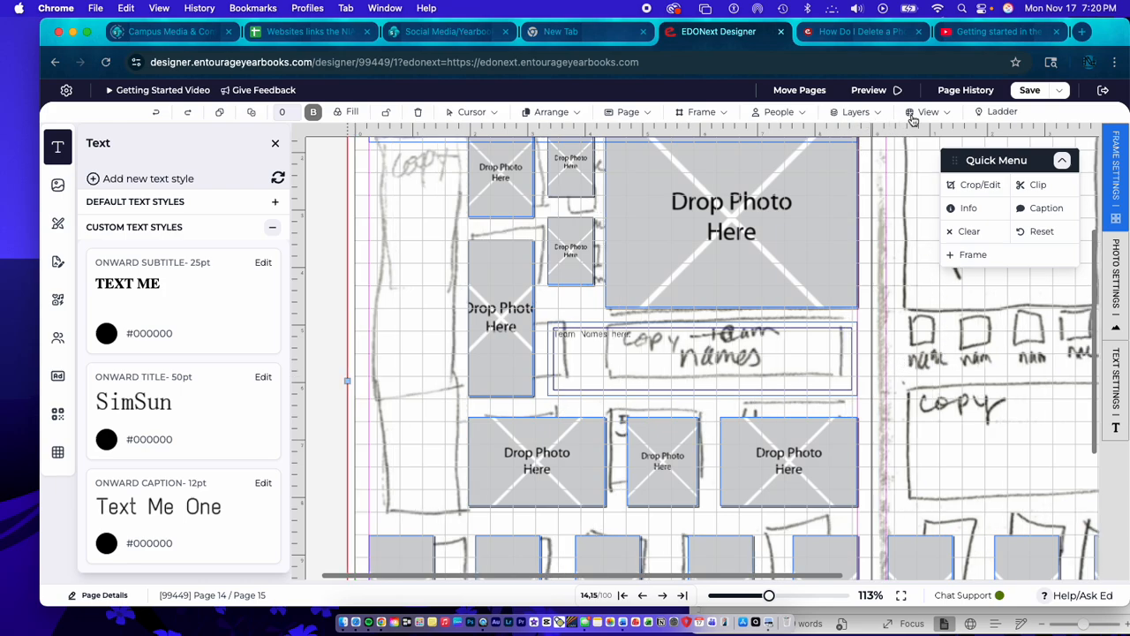
- Turn the Content Layer off and back on
left_click(850, 113)
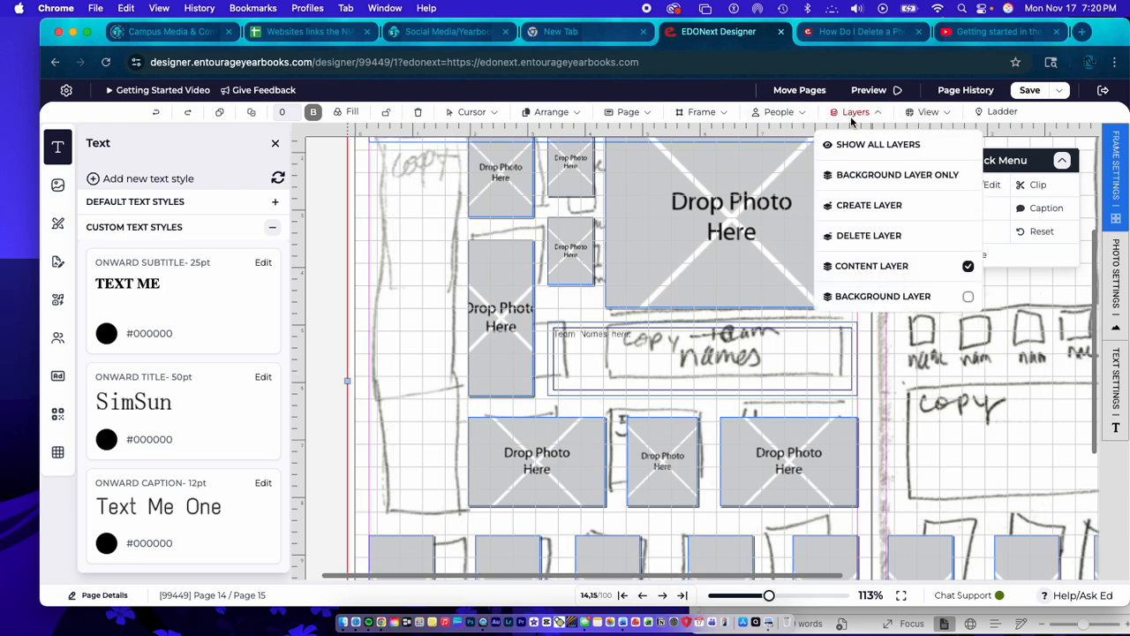
left_click(967, 266)
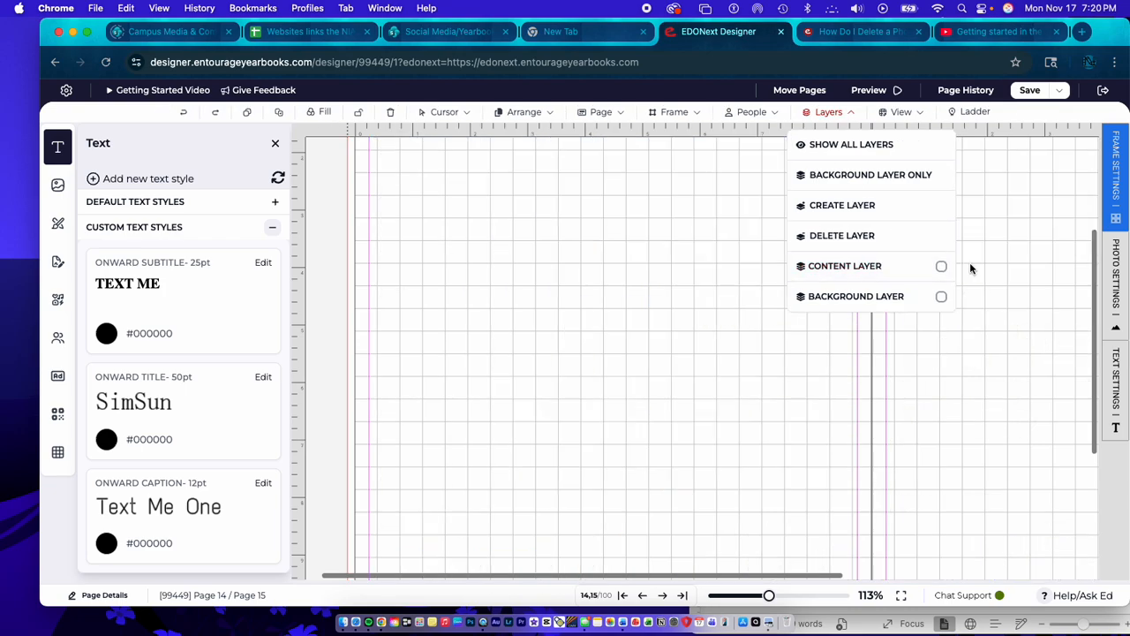
left_click(941, 267)
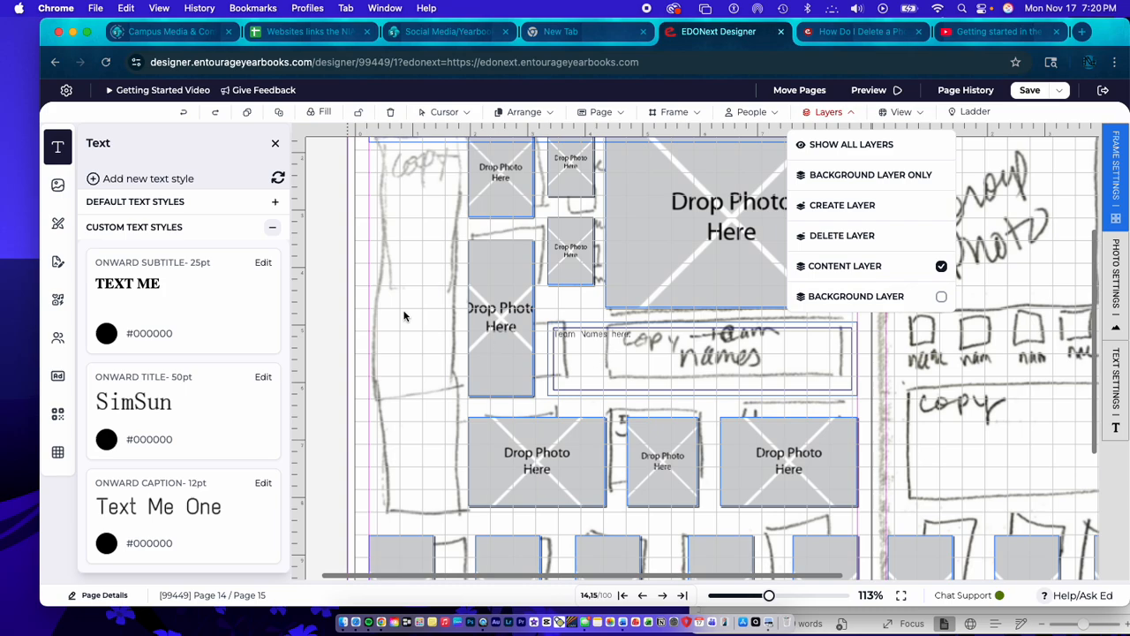
left_click(617, 329)
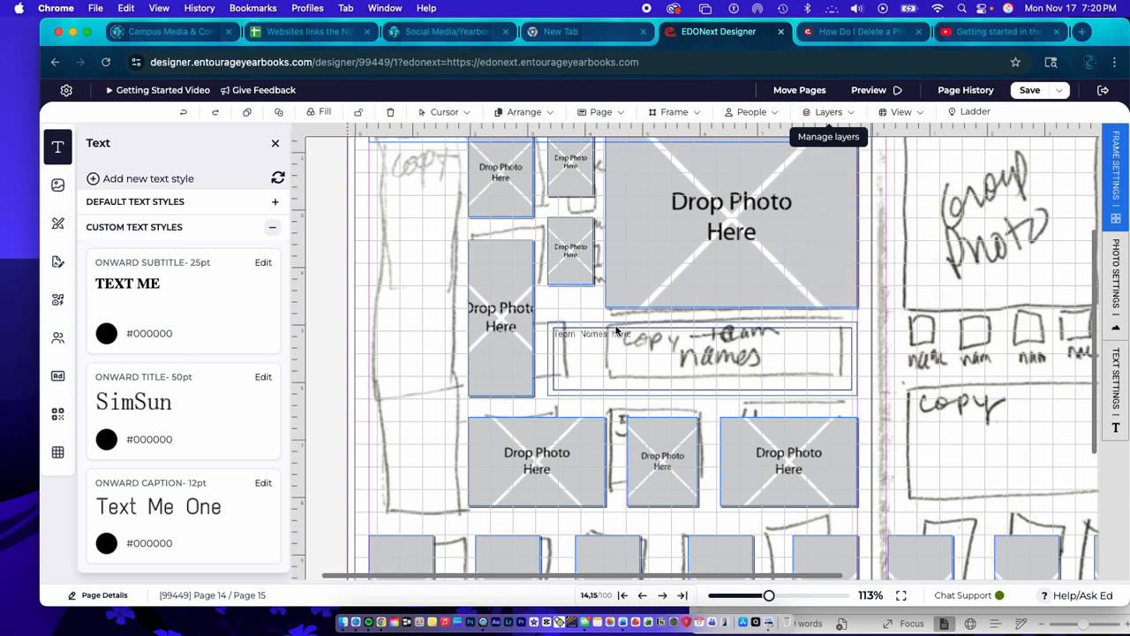
- Duplicate the team-names text box below the subtitle at page 14's left margin and narrow it to the sketched copy column
left_click(616, 330)
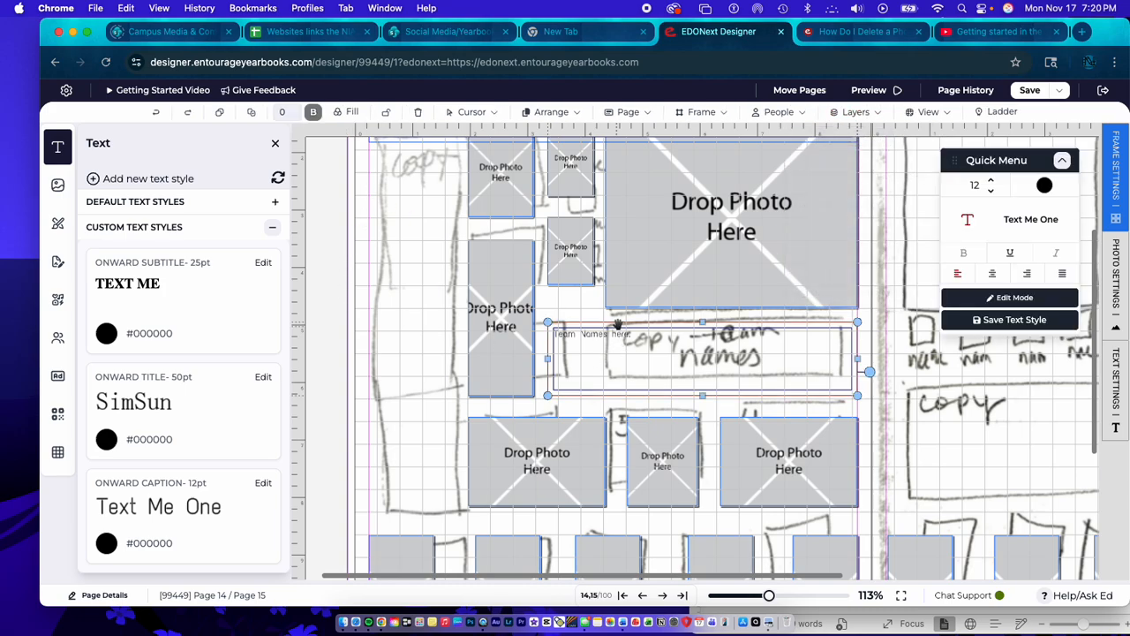
left_click_drag(616, 326, 465, 150)
scroll(460, 351, "up", 2)
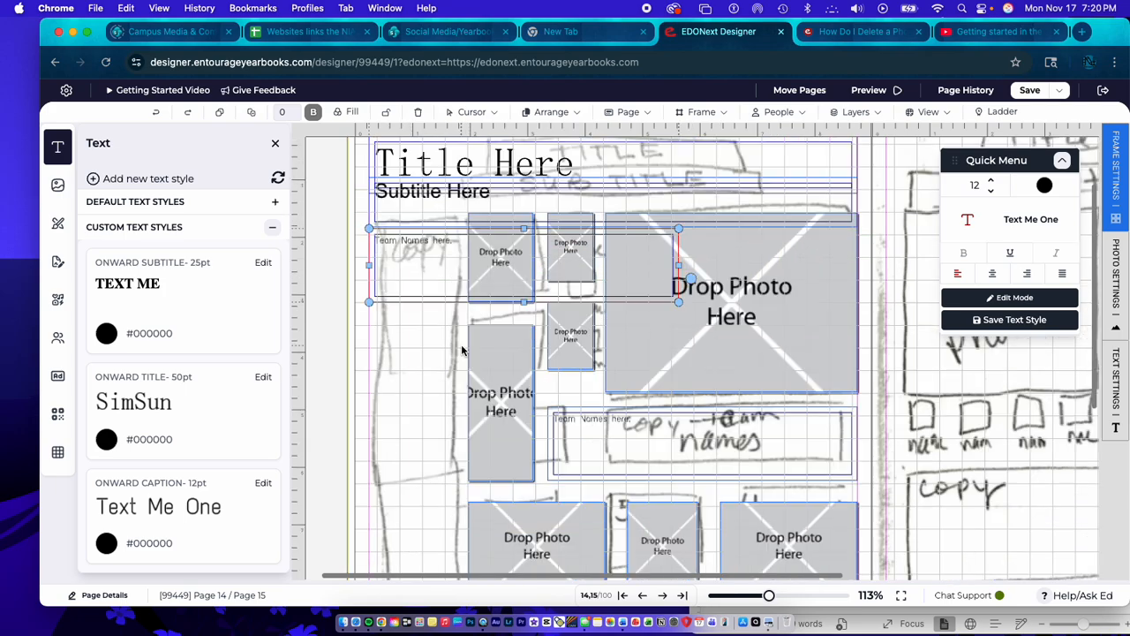
scroll(461, 351, "up", 2)
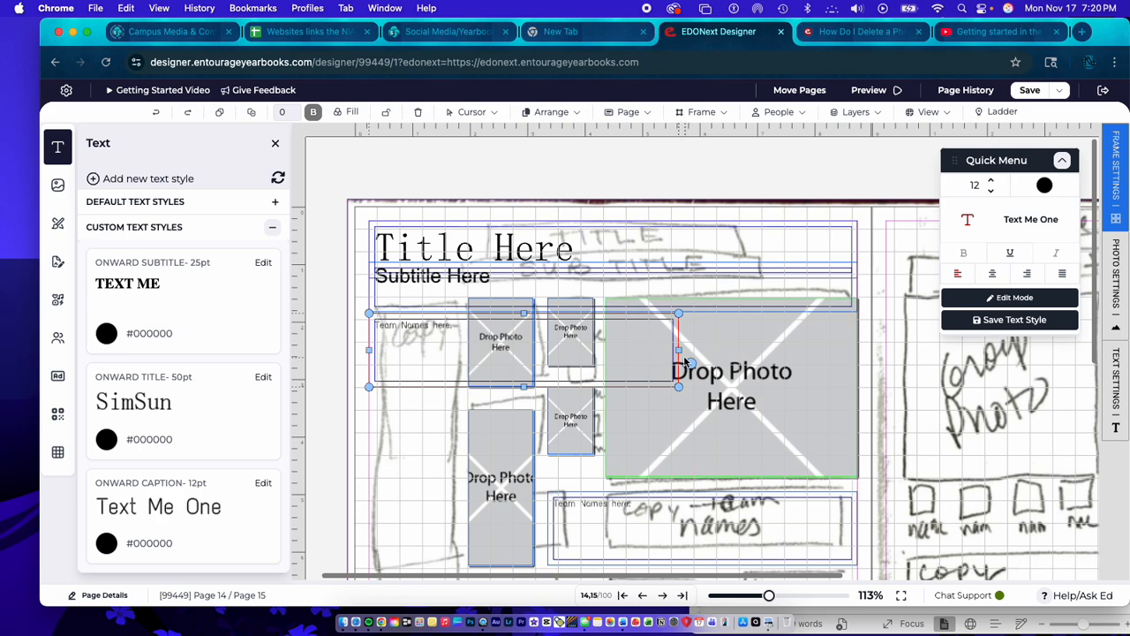
left_click_drag(679, 352, 469, 345)
- Extend the narrow copy box down to the lower edge of the horizontal photo row, keeping it beside the photos
left_click_drag(416, 389, 376, 591)
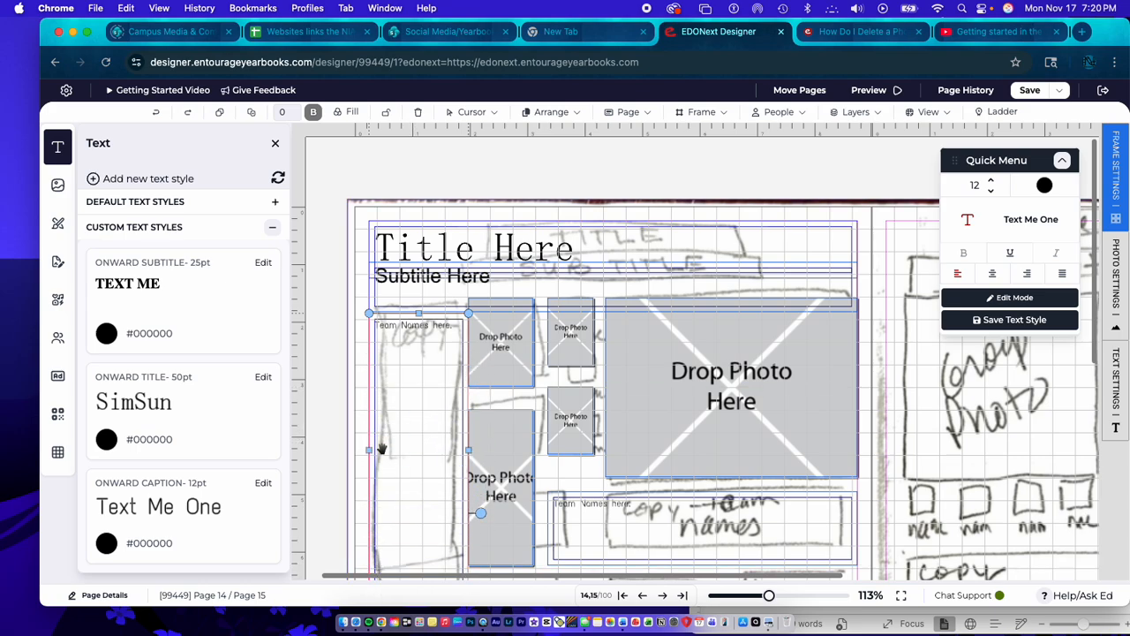
scroll(391, 433, "down", 2)
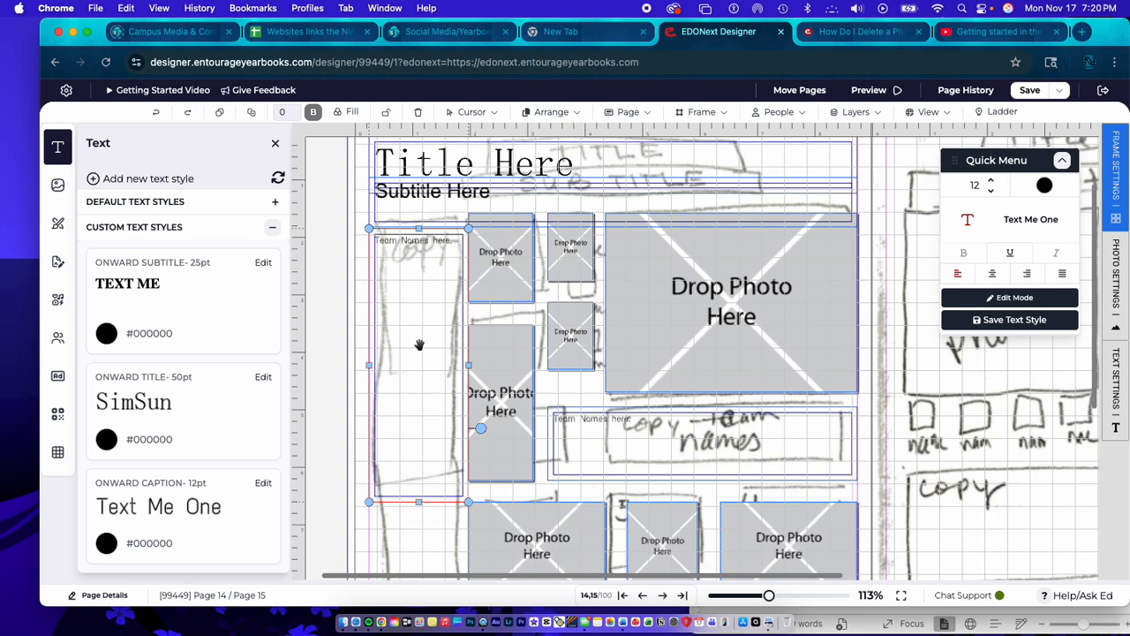
scroll(430, 492, "down", 5)
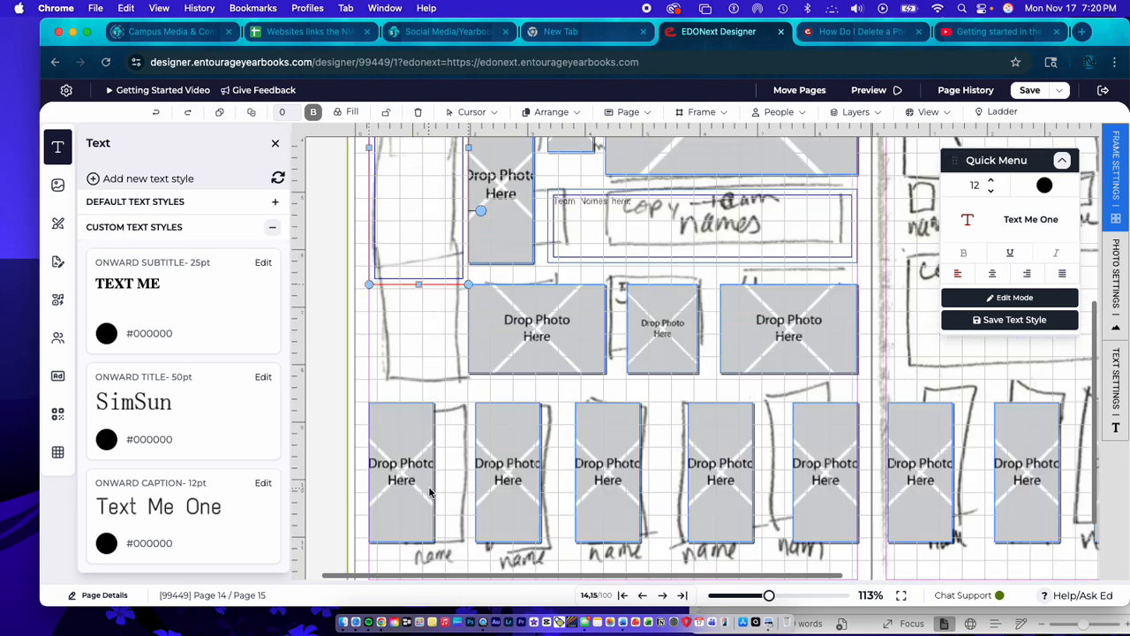
scroll(430, 493, "up", 2)
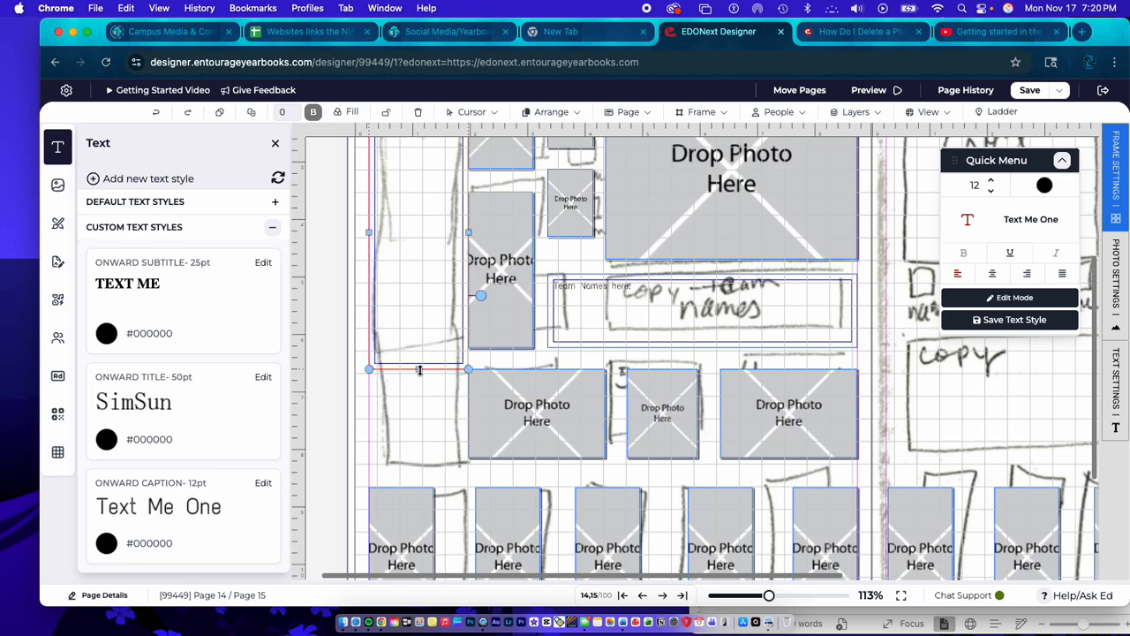
left_click_drag(417, 371, 407, 463)
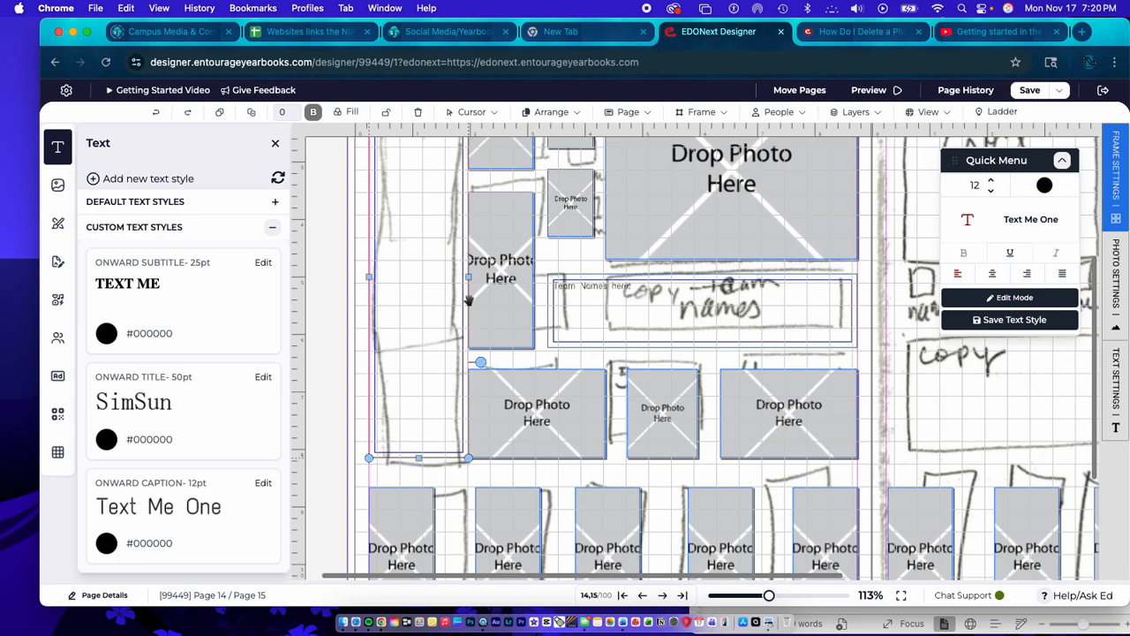
left_click_drag(467, 278, 466, 280)
- Clear the duplicated team-names text from the tall copy column
scroll(456, 360, "up", 5)
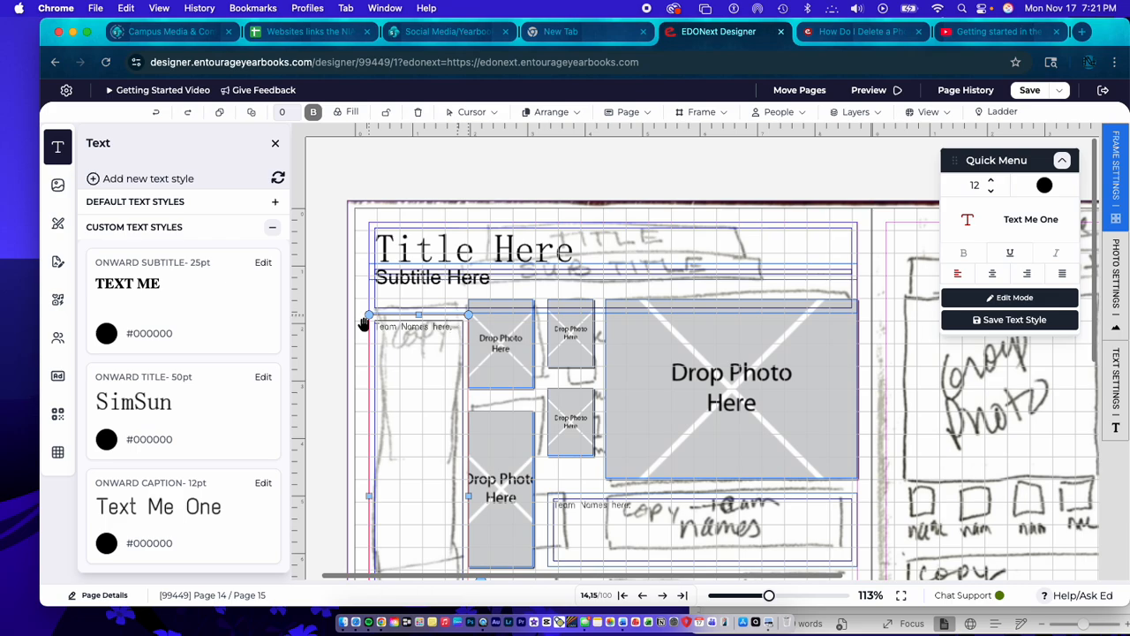
key("BackSpace")
key("BackSpace")
key("BackSpace")
key("BackSpace")
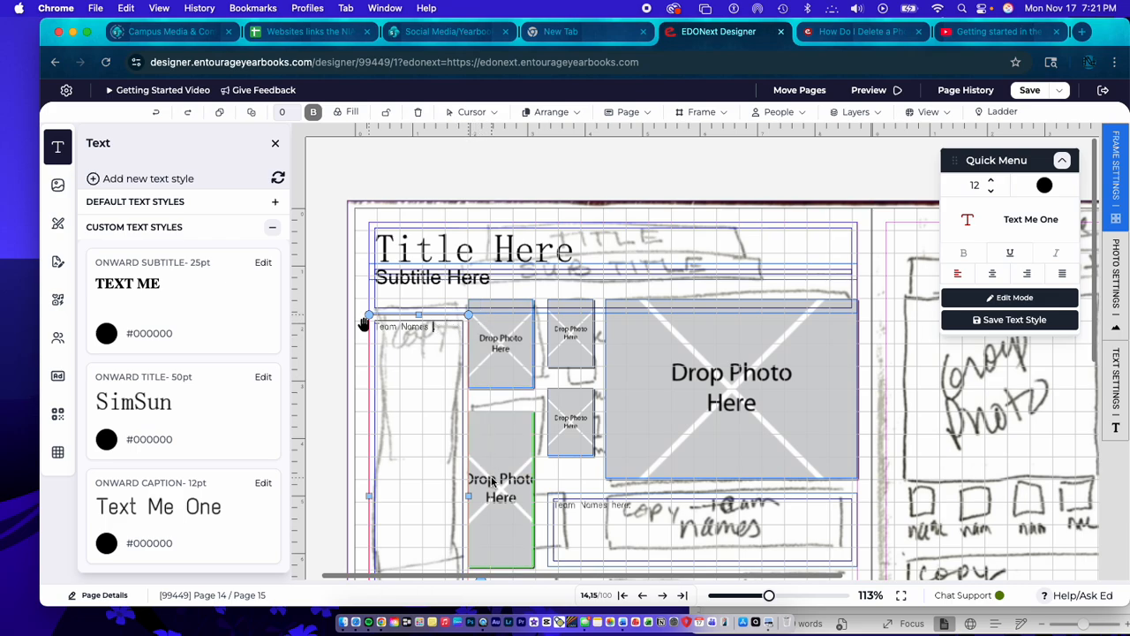
key("BackSpace")
key("BackSpace")
key("BackSpace")
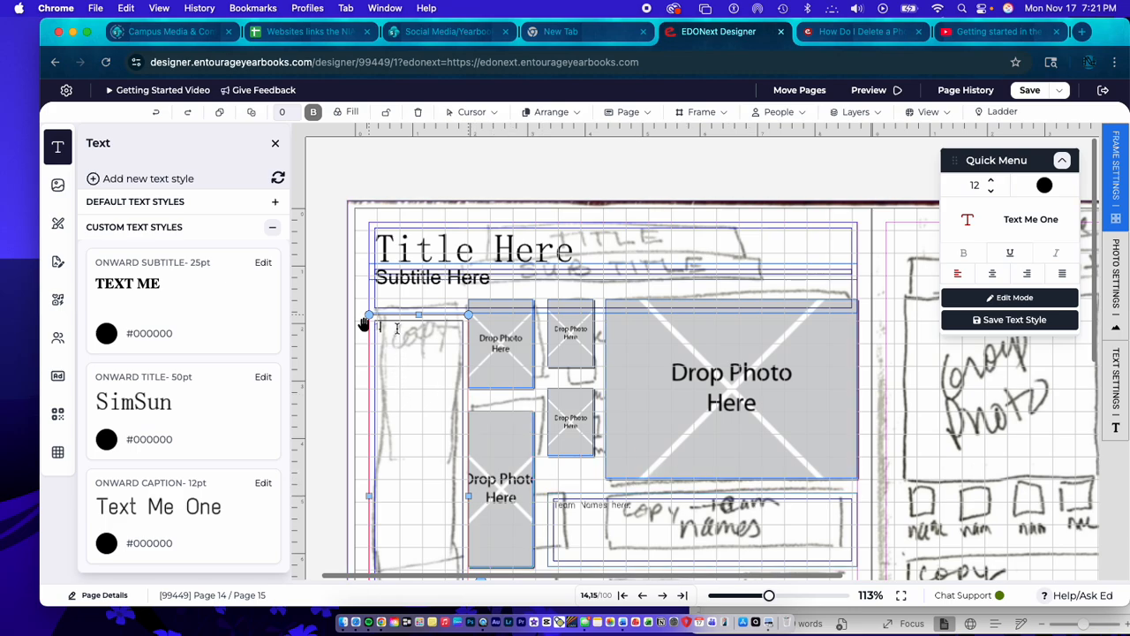
left_click(392, 328)
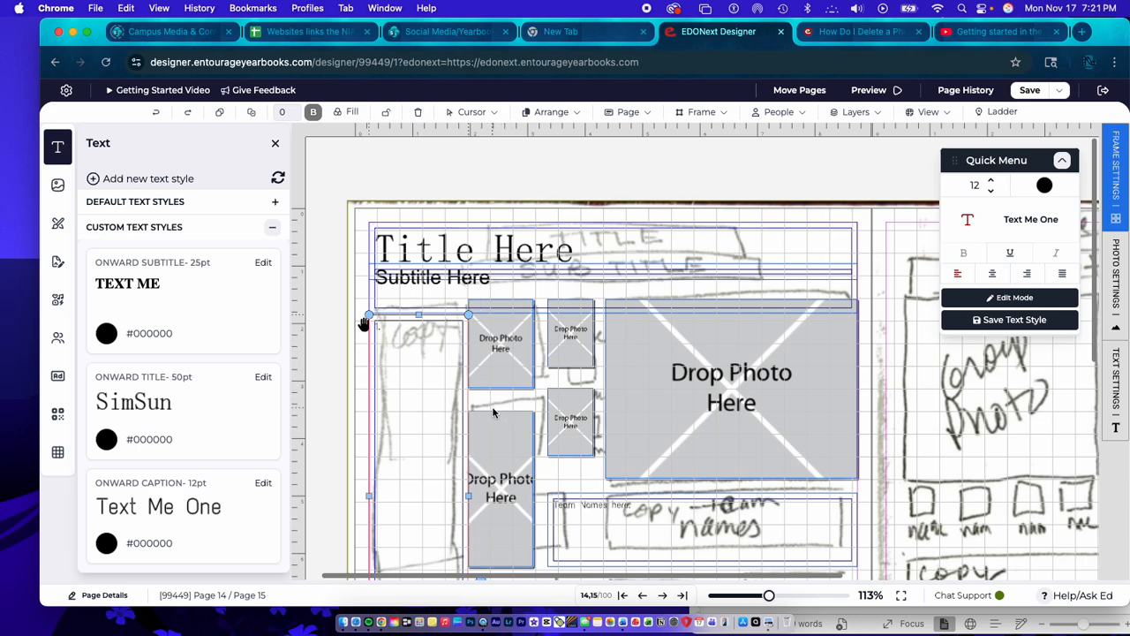
- Place an Onward Caption box on page 14's upper-left photo and shrink it to a small label in the photo's corner
left_click_drag(135, 515, 479, 331)
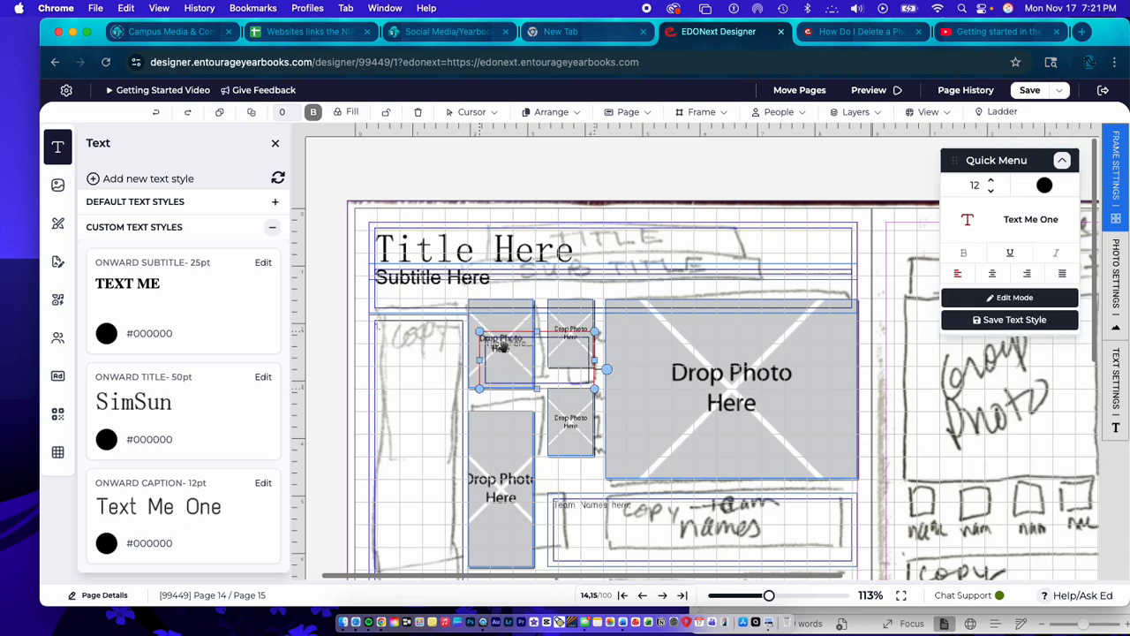
left_click_drag(594, 389, 491, 325)
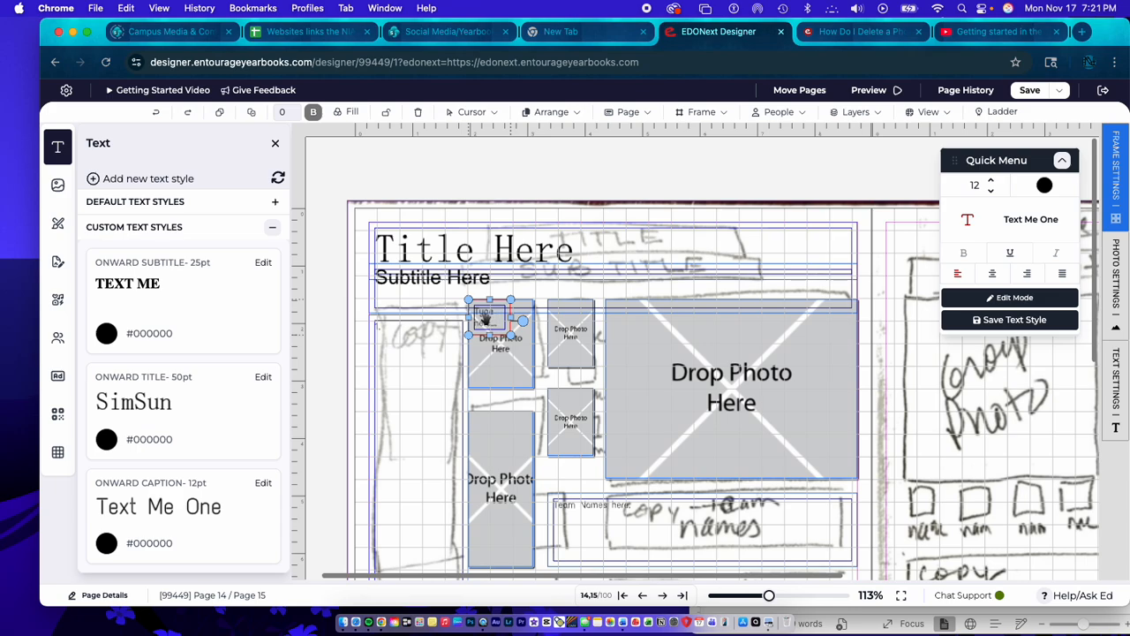
left_click_drag(490, 335, 490, 406)
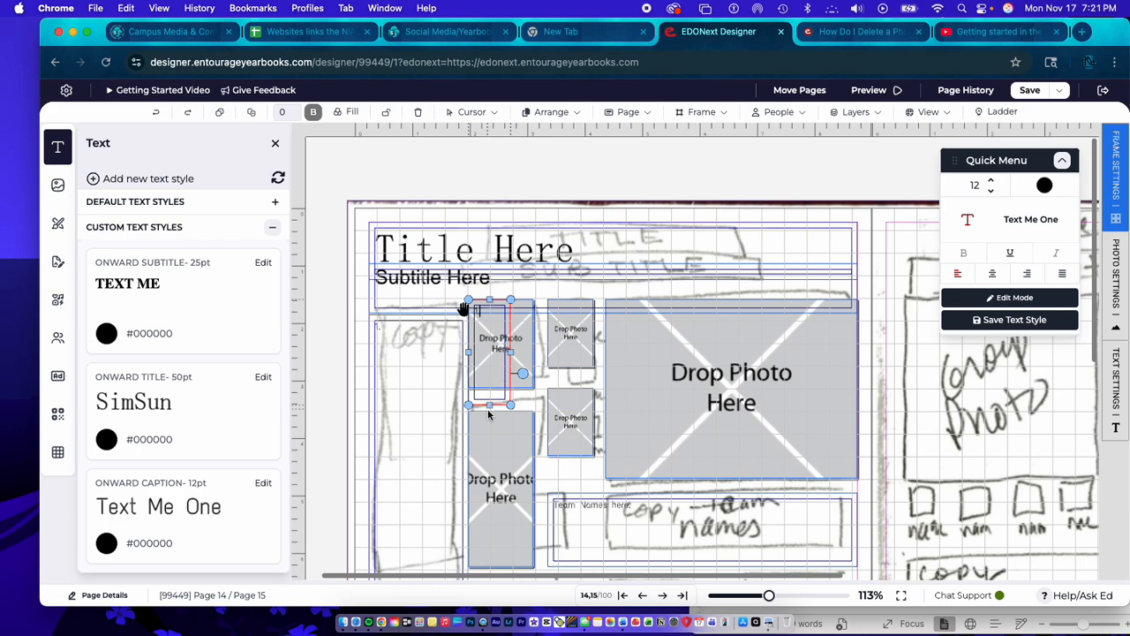
left_click_drag(490, 406, 495, 316)
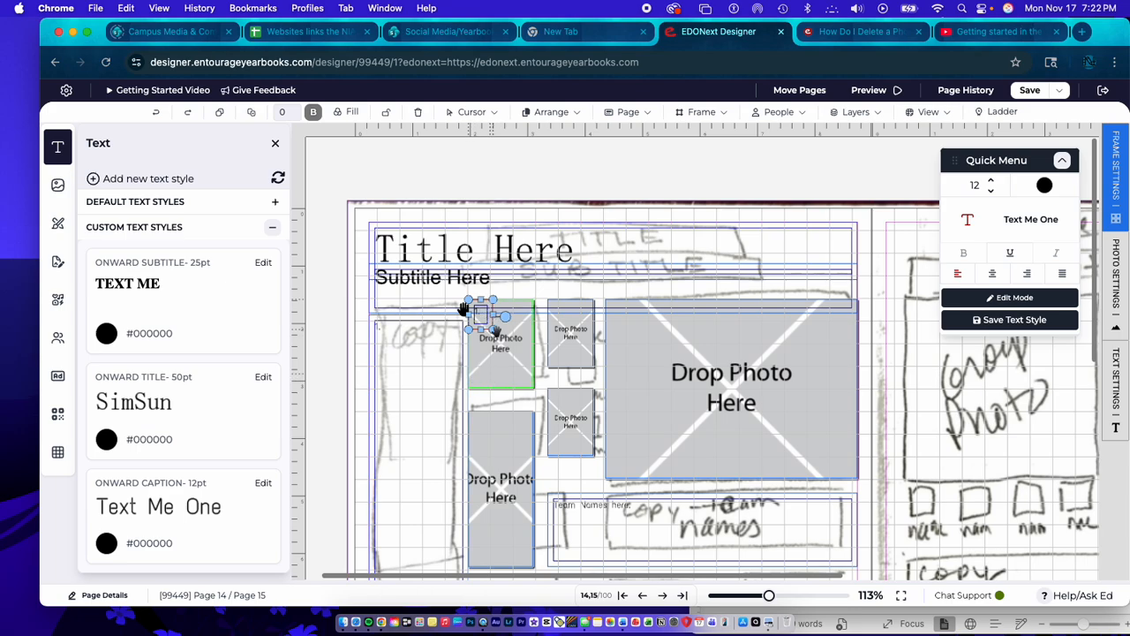
- Duplicate the small caption label into the upper-left corner of the tall photo directly beneath
left_click(493, 335)
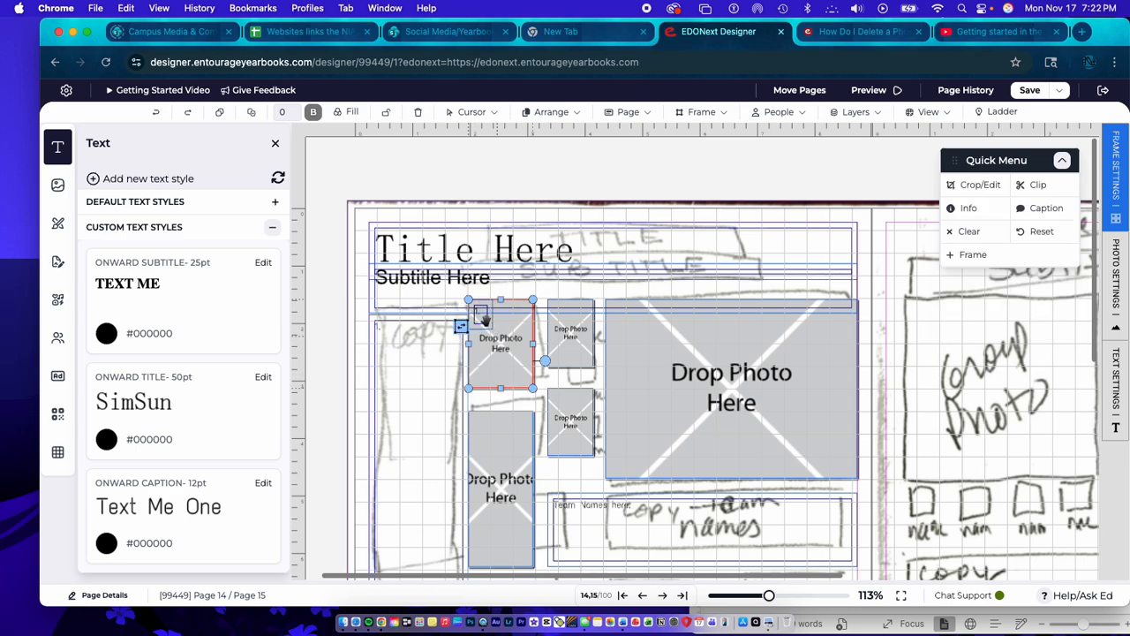
left_click(347, 322)
left_click(478, 318)
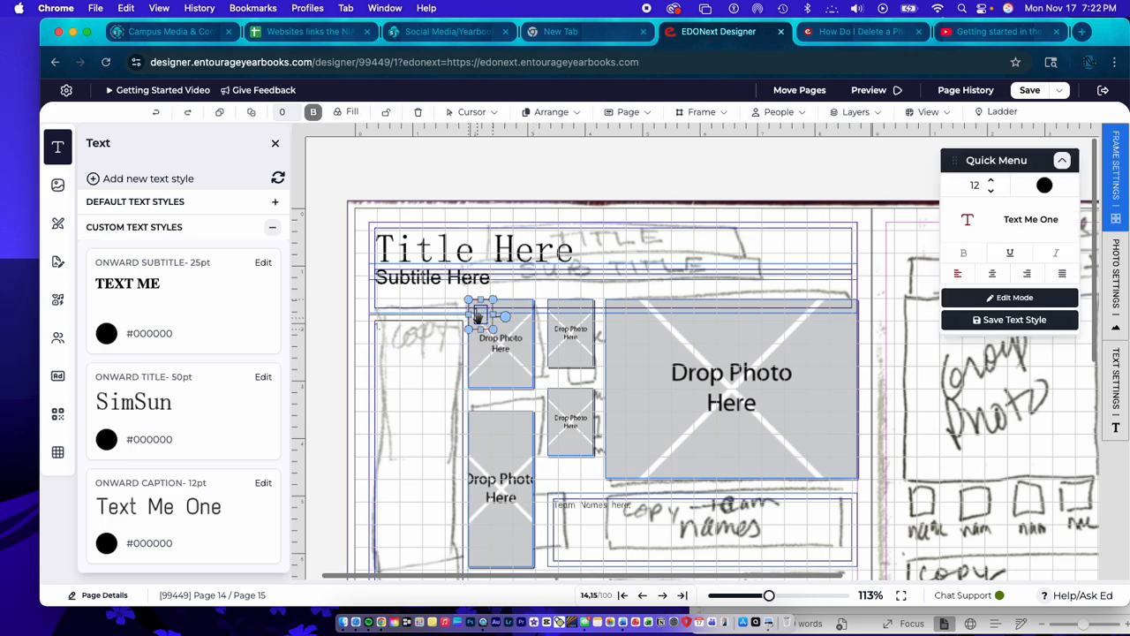
left_click_drag(479, 319, 486, 433)
- Duplicate the small label beneath the first photo of the bottom row, widen it to the photo's width, and enter "Athlete name"
scroll(487, 433, "down", 5)
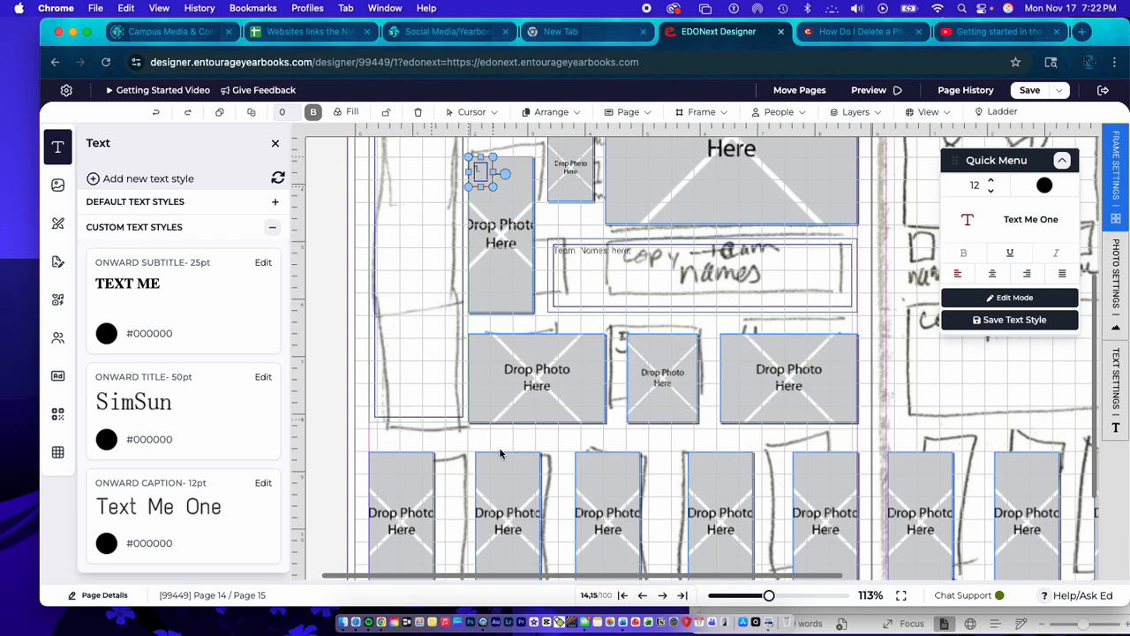
scroll(591, 479, "down", 3)
scroll(452, 464, "up", 6)
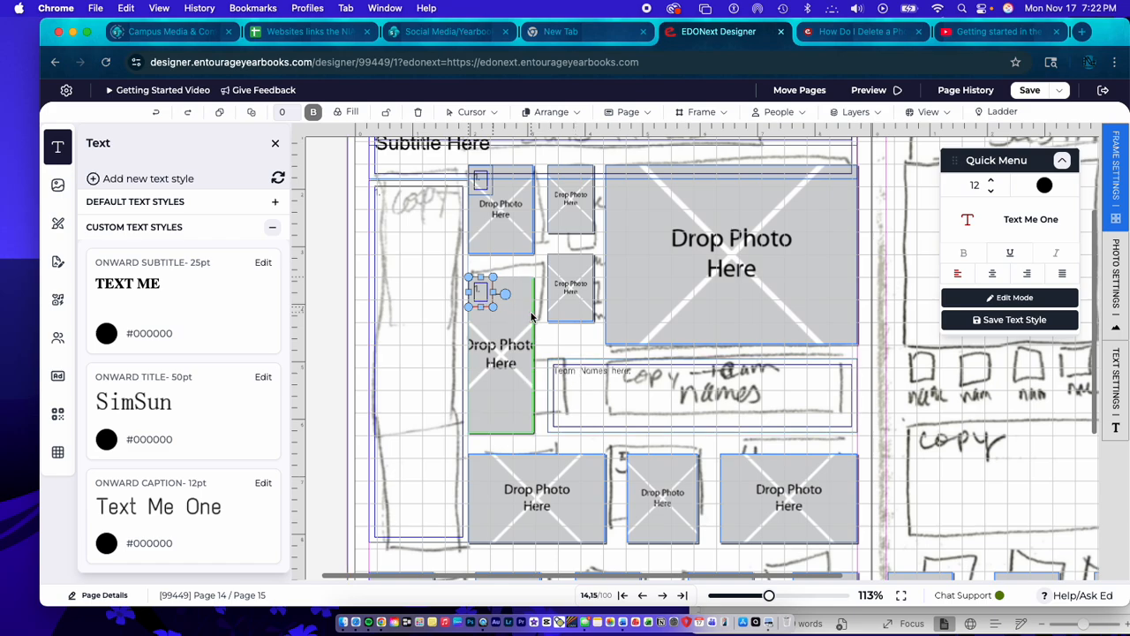
left_click_drag(484, 294, 454, 522)
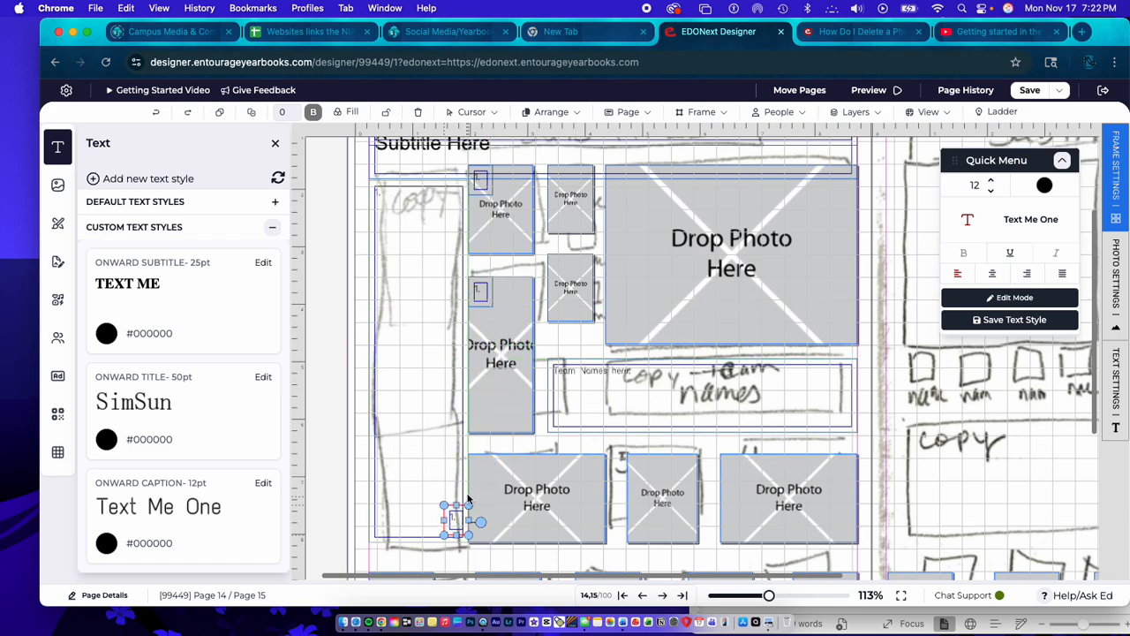
scroll(453, 362, "down", 6)
left_click_drag(452, 265, 400, 495)
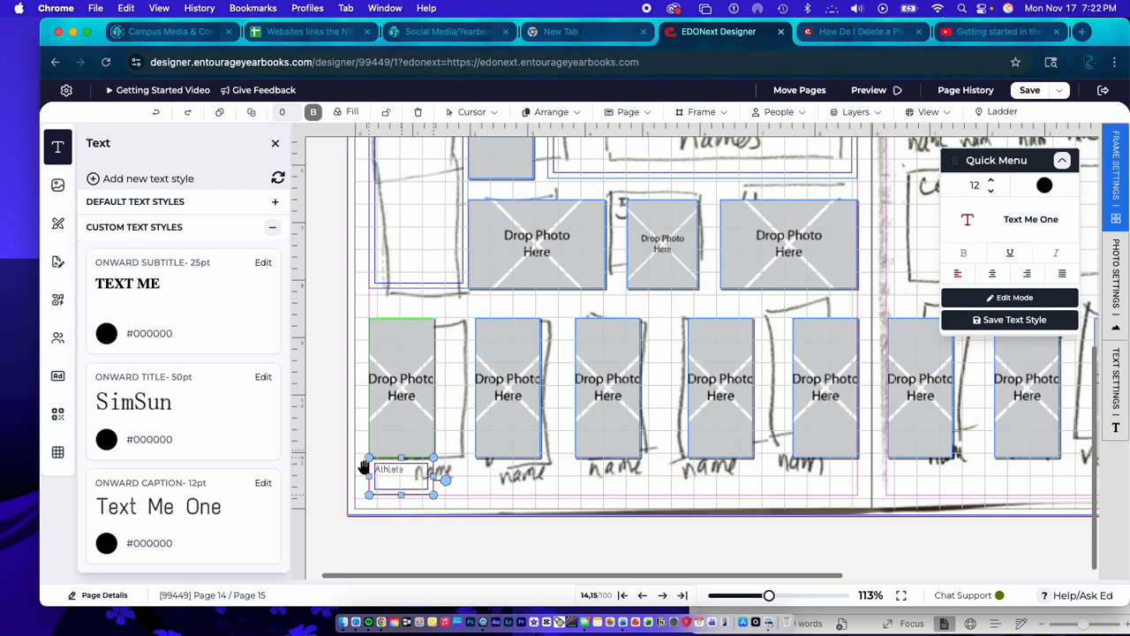
type("name")
left_click(439, 456)
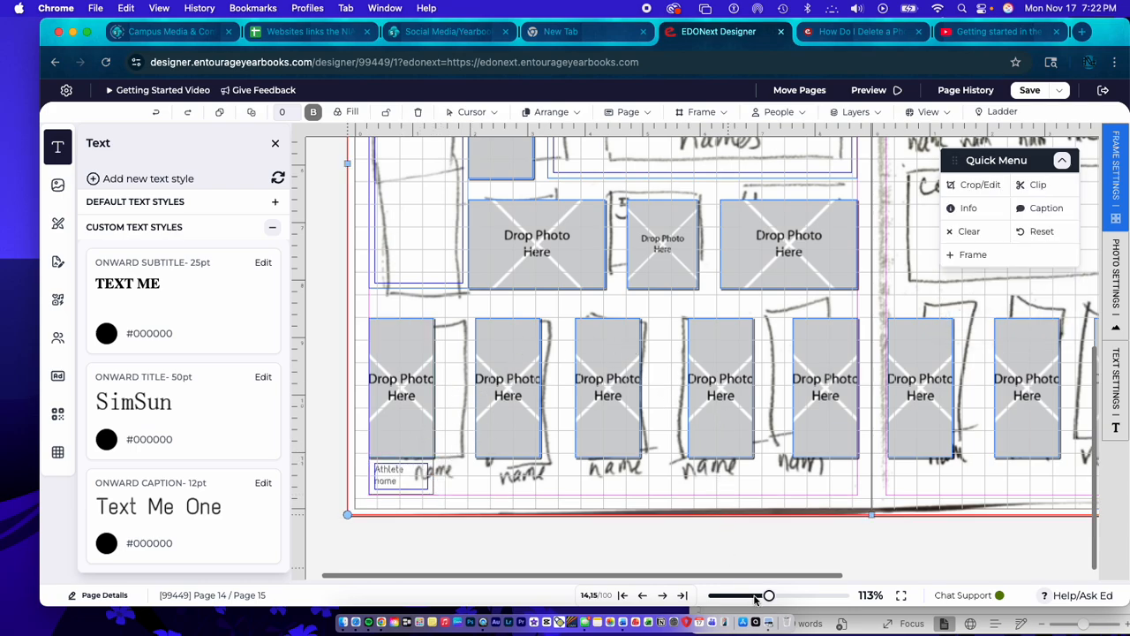
- Turn off the ruler and the grid for the page 14–15 spread
left_click_drag(769, 597, 722, 596)
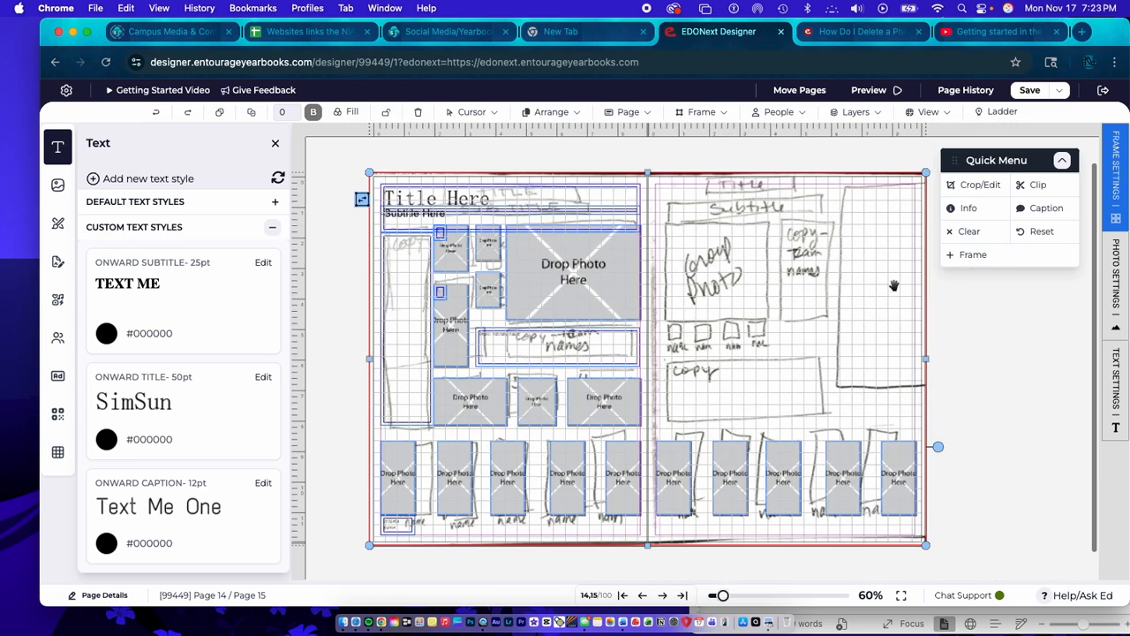
left_click(931, 113)
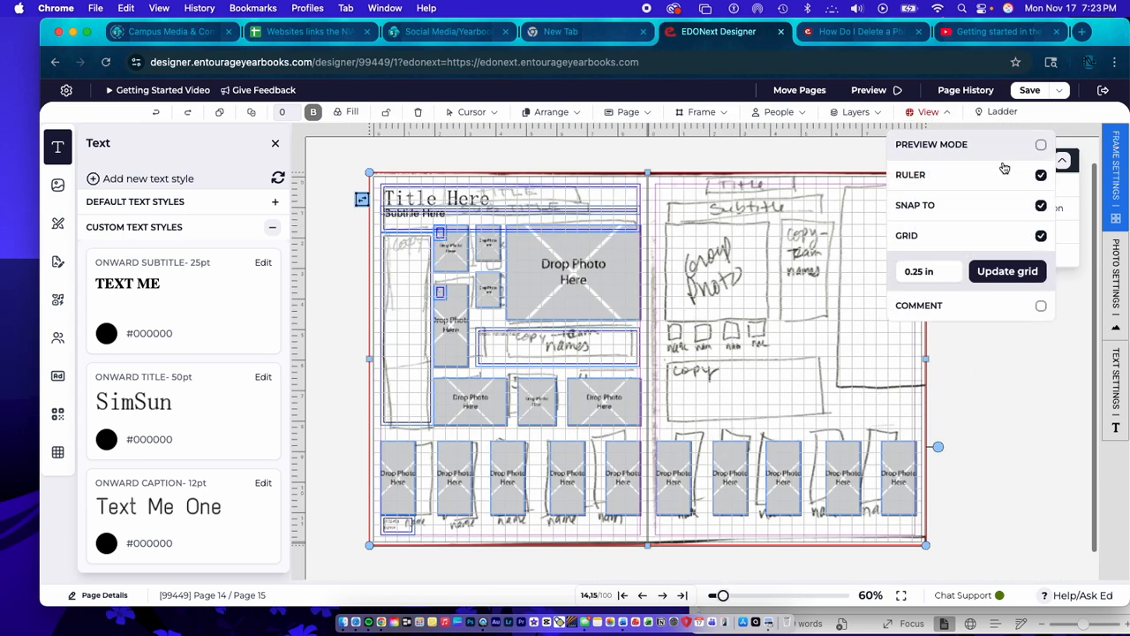
left_click(1041, 177)
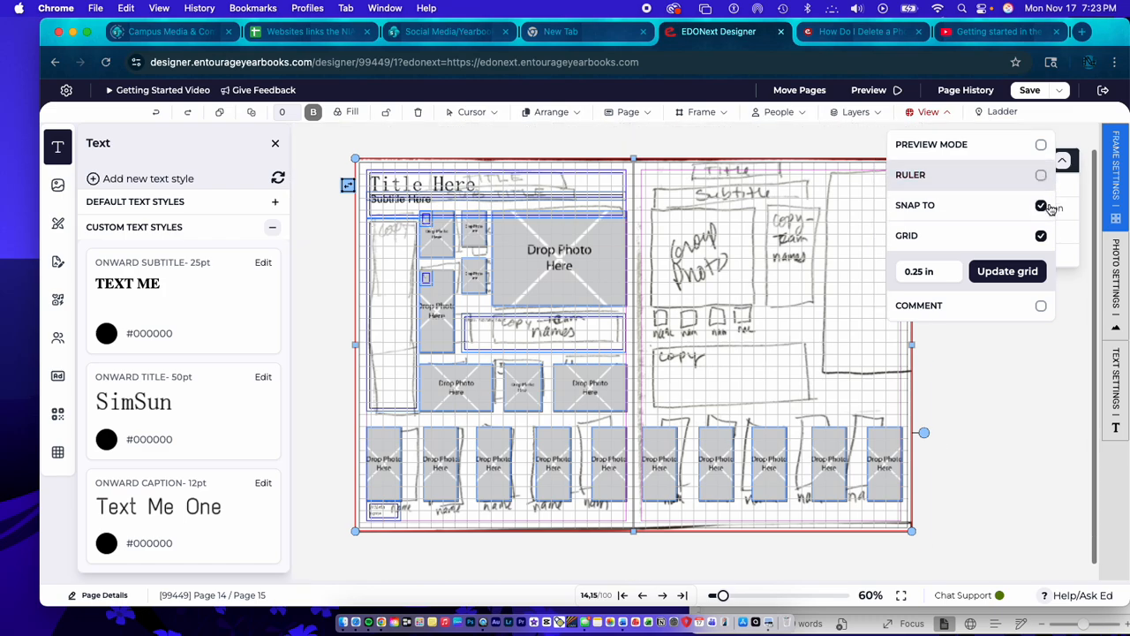
left_click(1041, 237)
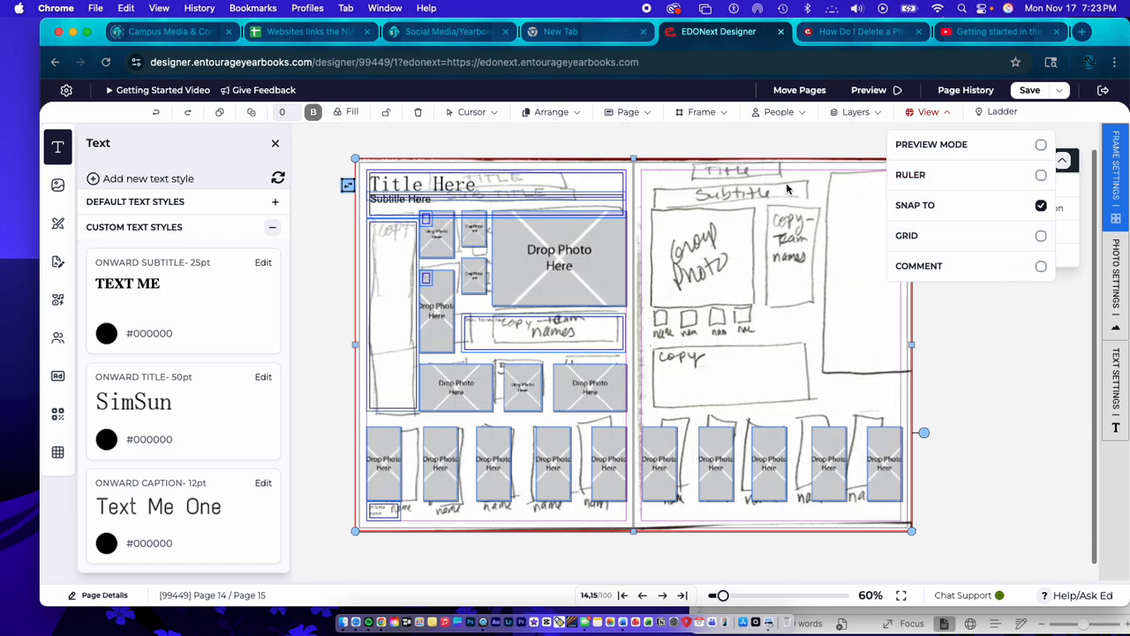
left_click(868, 223)
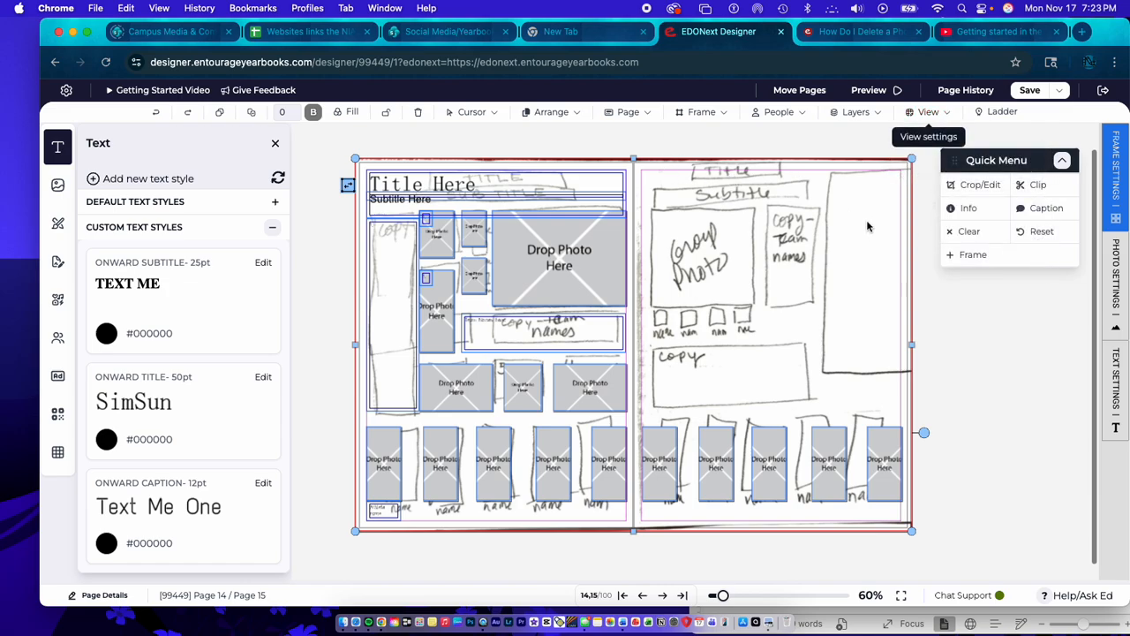
- Delete the hand-drawn layout sketch image from behind the frames on the page 14–15 spread
left_click(868, 227)
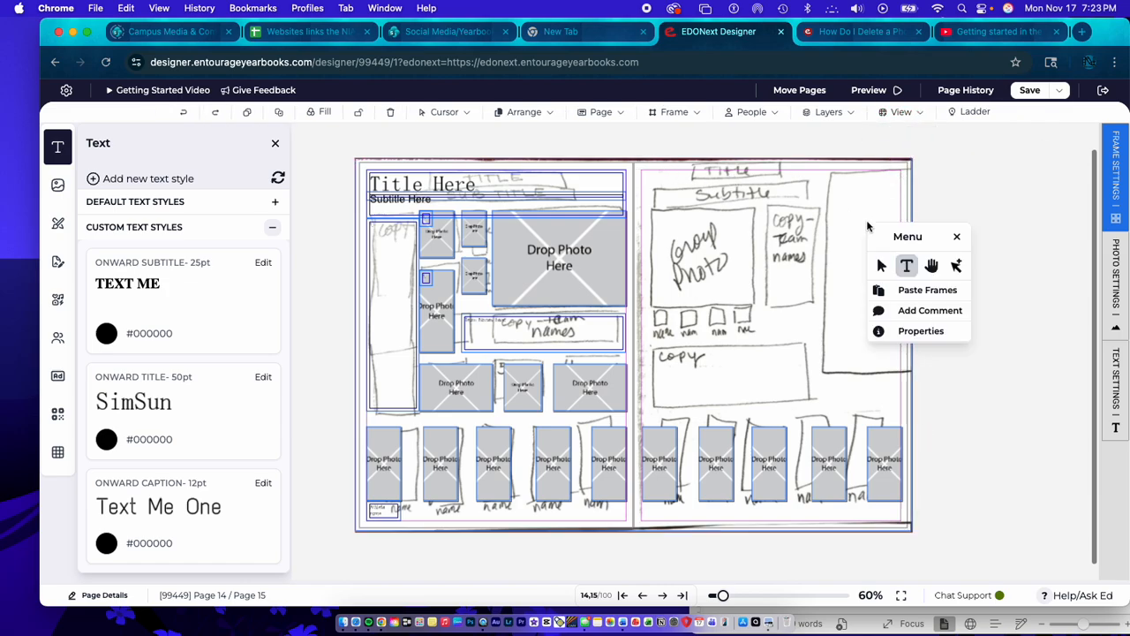
left_click(866, 197)
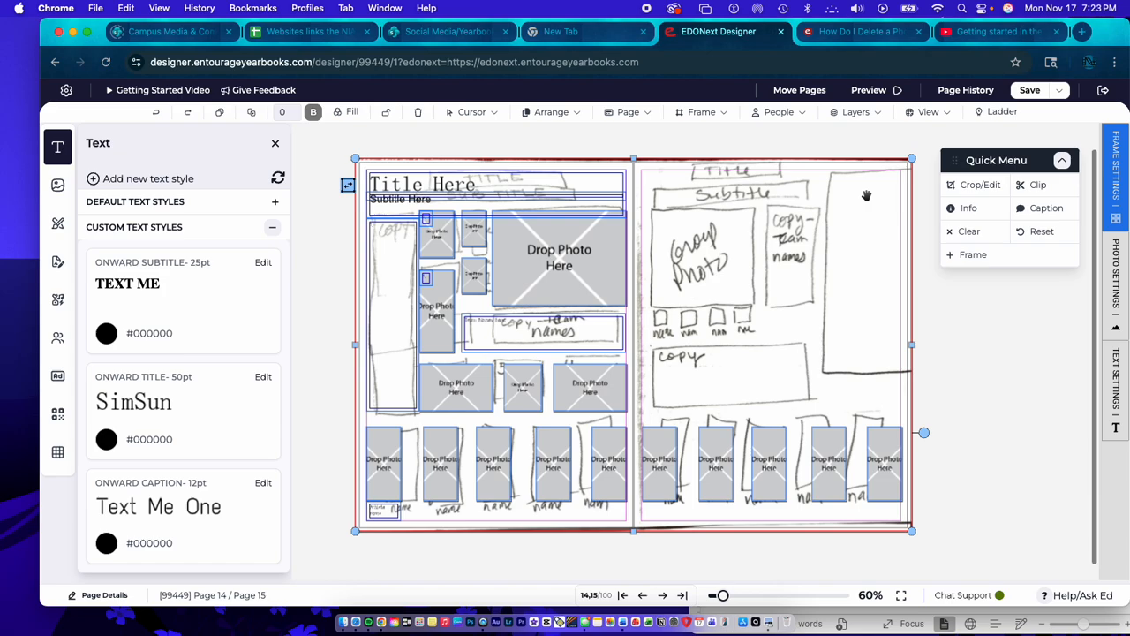
key("Delete")
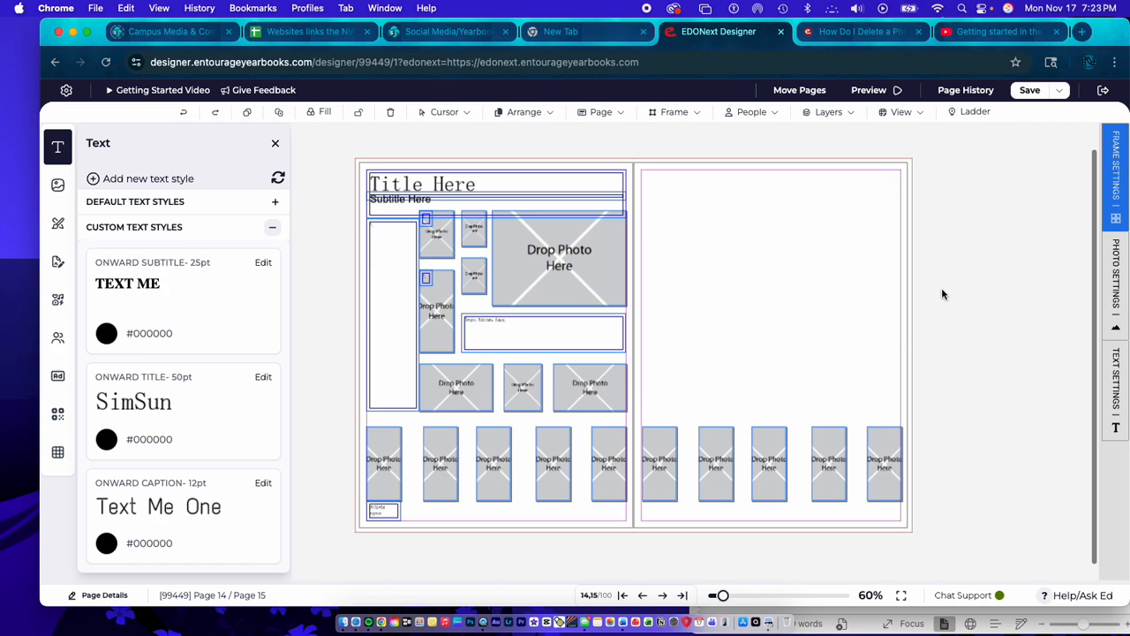
- Save the page 14–15 spread
left_click(1029, 90)
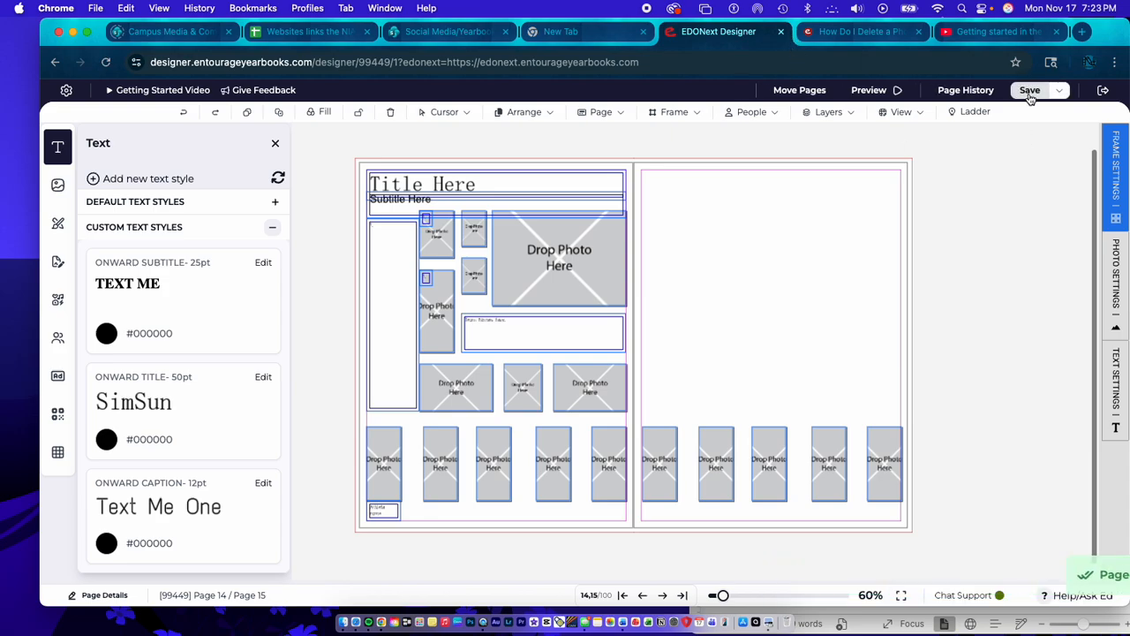
left_click(1029, 95)
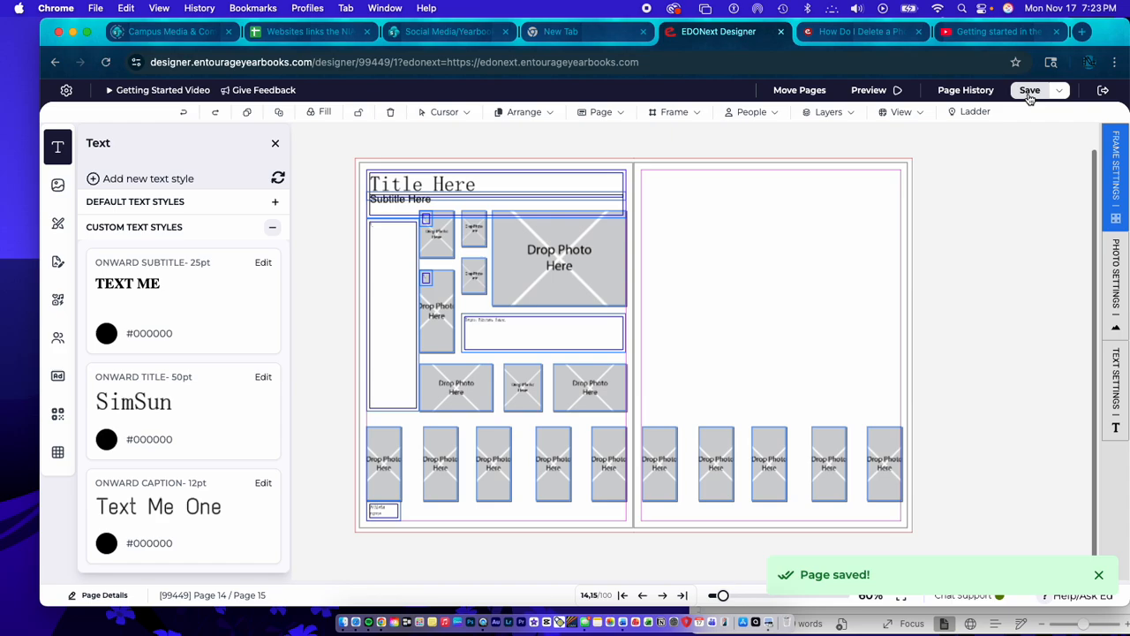
left_click(1030, 94)
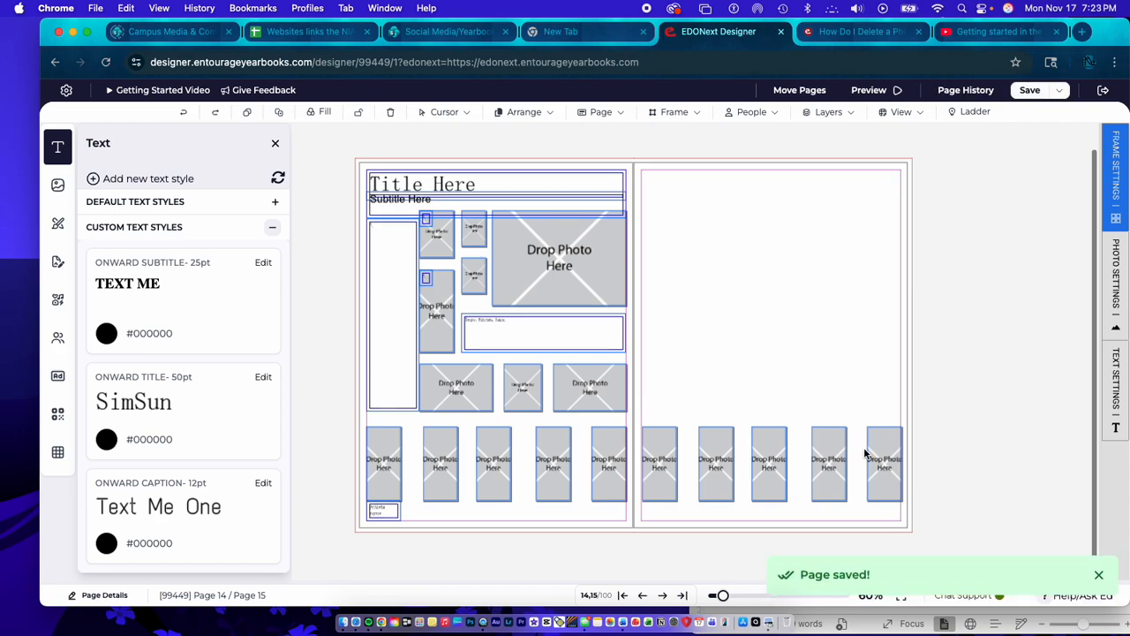